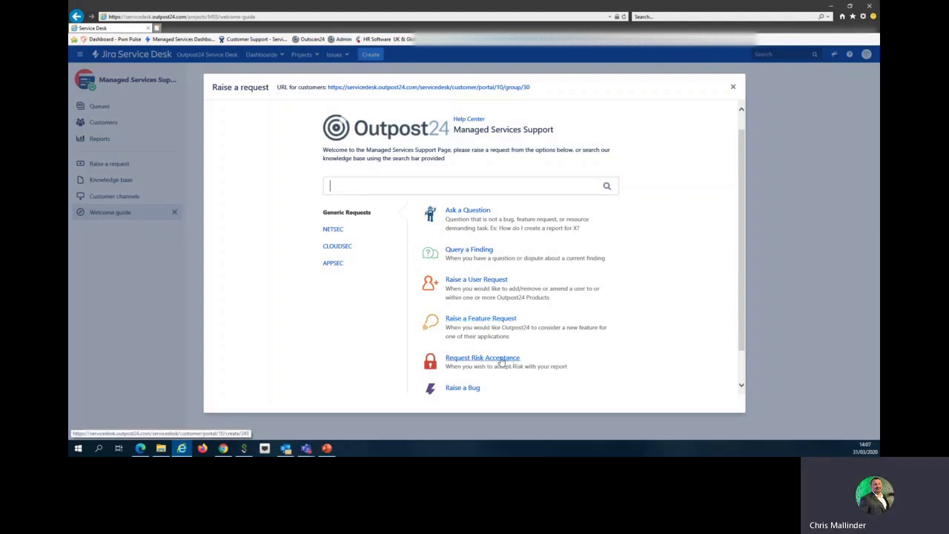
Step: Review the generic request types, search the knowledge base for "HIAB" to look through the articles, and clear the search
scroll(482, 375, down, 1)
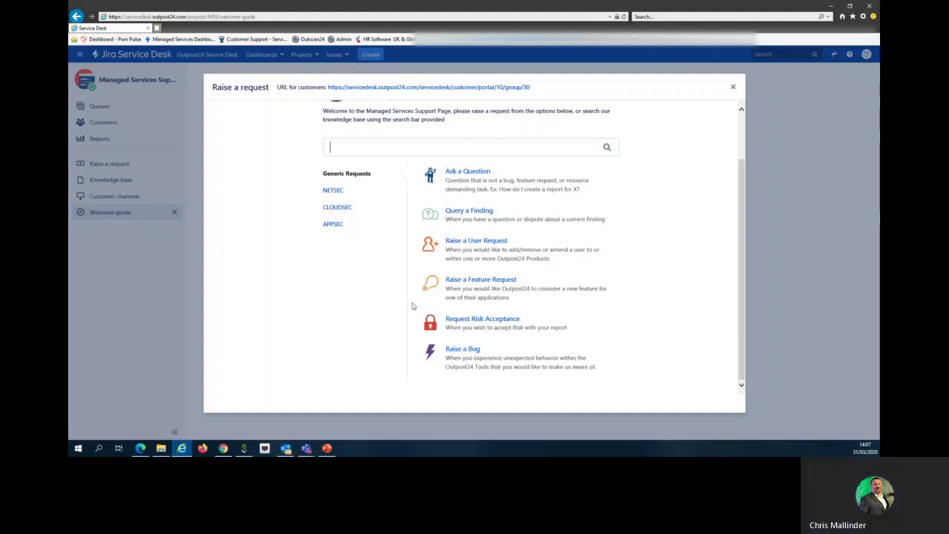
scroll(393, 304, up, 2)
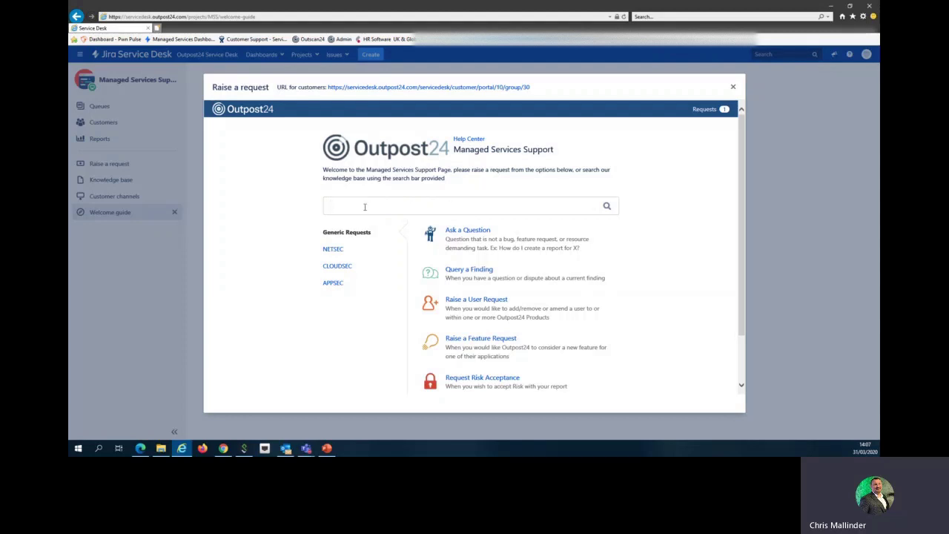
text(HIAB)
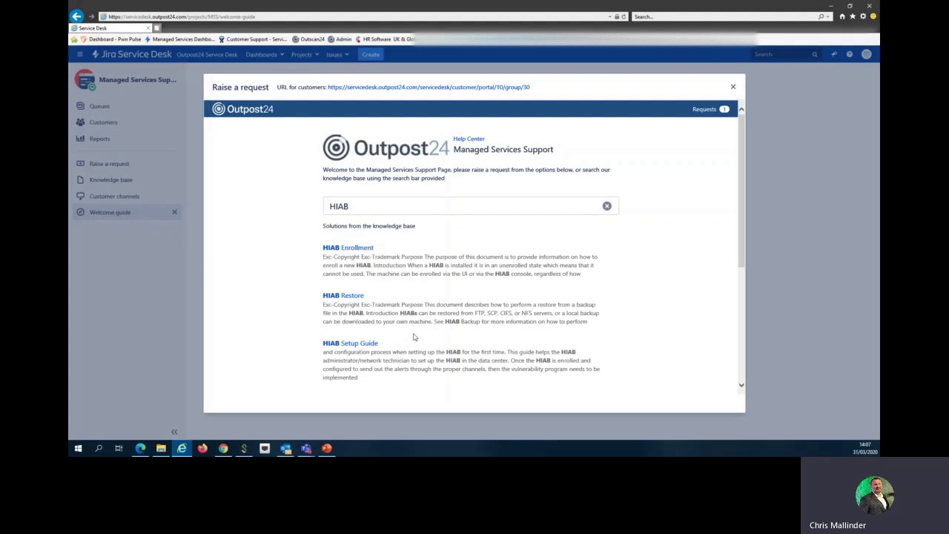
scroll(461, 310, down, 3)
scroll(528, 281, up, 4)
click(606, 206)
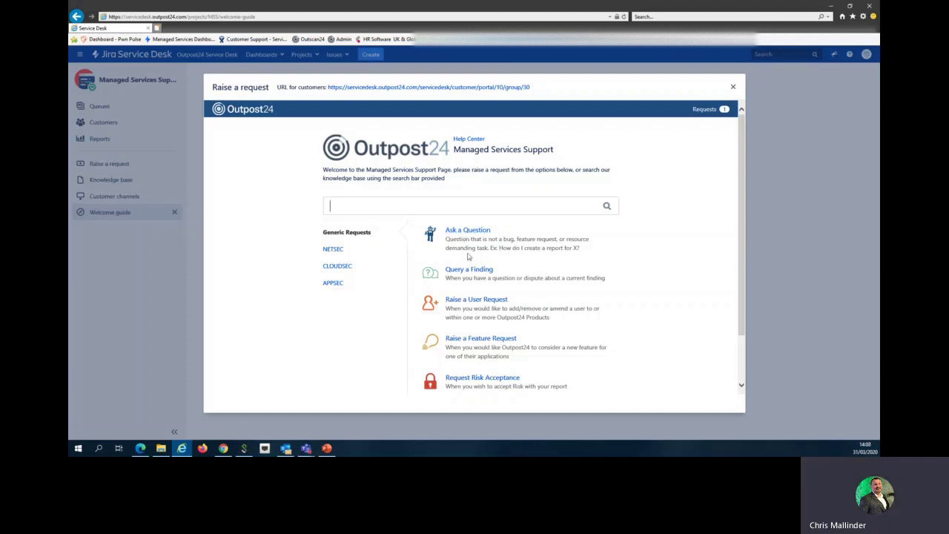
Step: Examine the Ask a Question form, including its encryption key download, and return to the generic request types
click(455, 232)
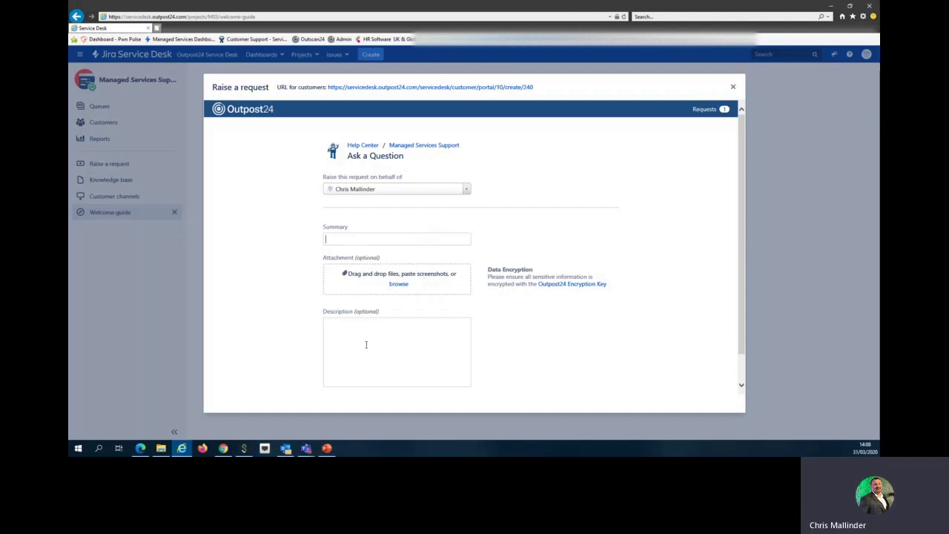
scroll(366, 342, down, 1)
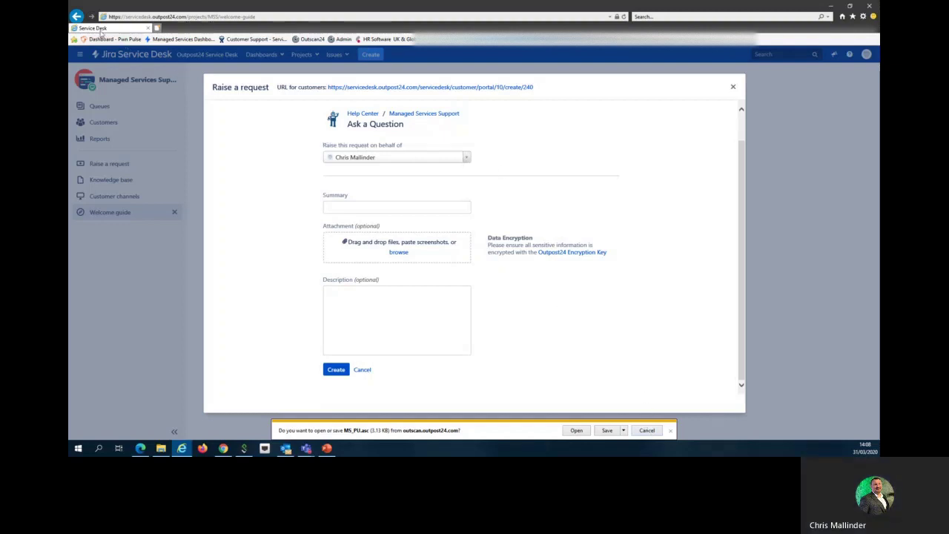
click(77, 15)
click(77, 15)
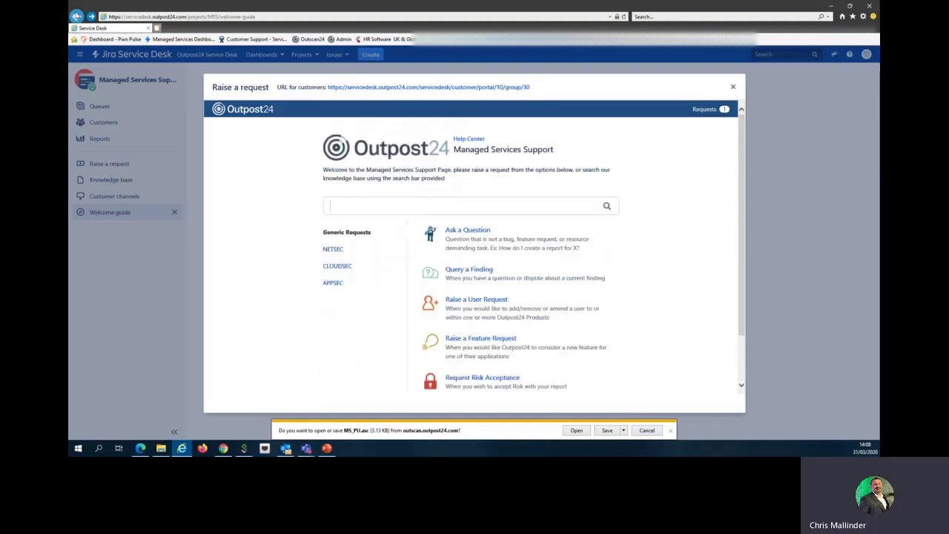
Step: Examine the Query a Finding form with HIAB selected as the product, and return to the generic request types
click(468, 272)
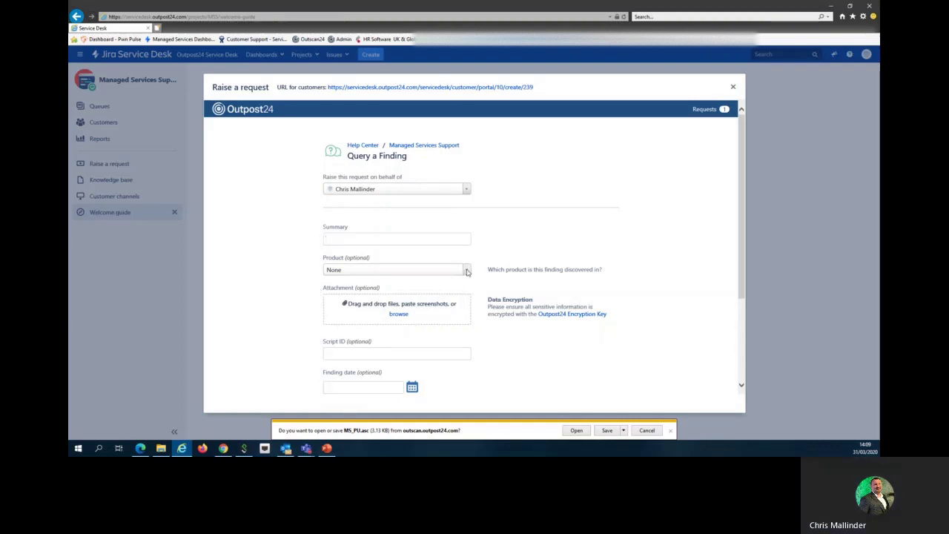
click(468, 271)
scroll(423, 335, down, 4)
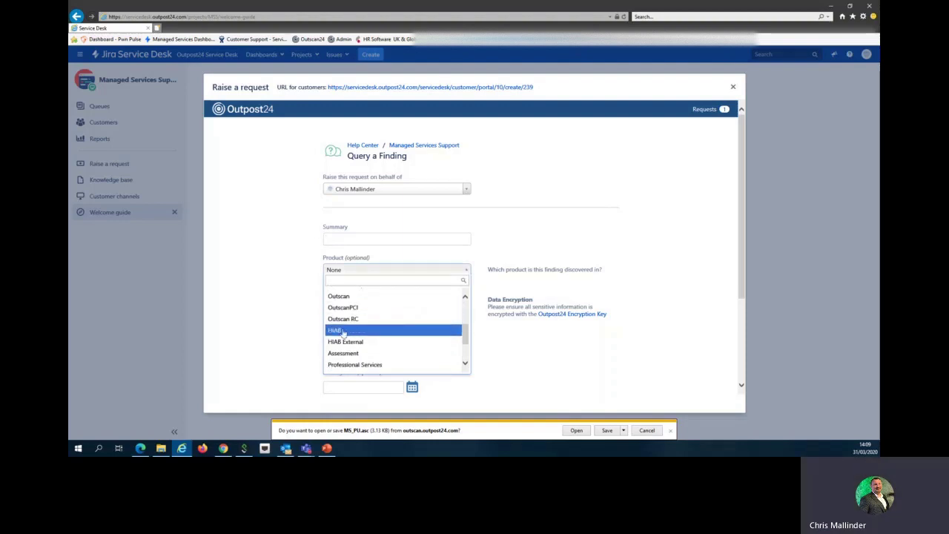
click(362, 329)
scroll(310, 311, down, 2)
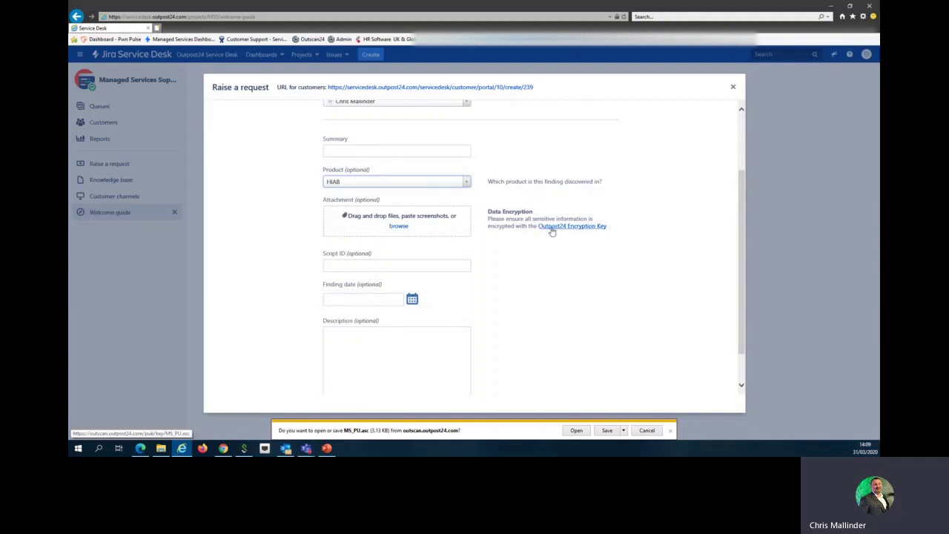
scroll(307, 270, down, 1)
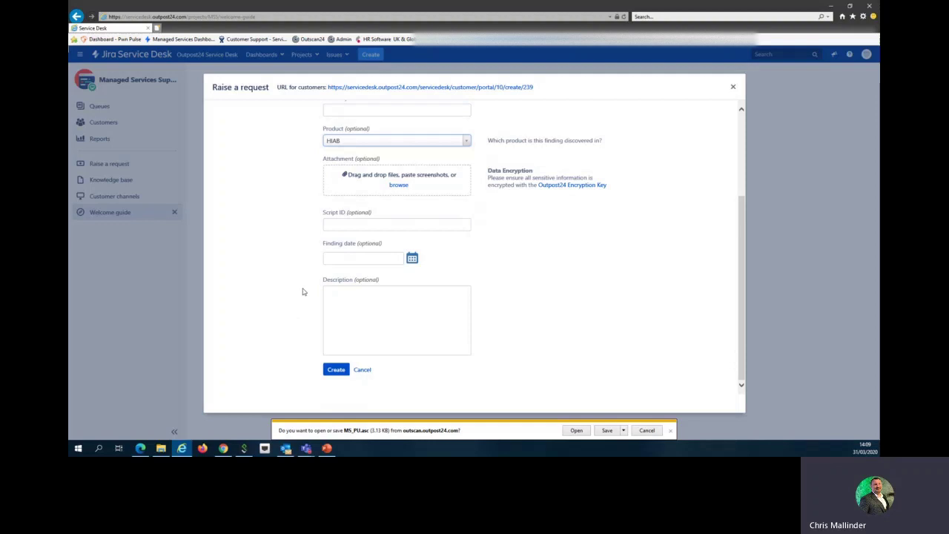
scroll(290, 267, up, 4)
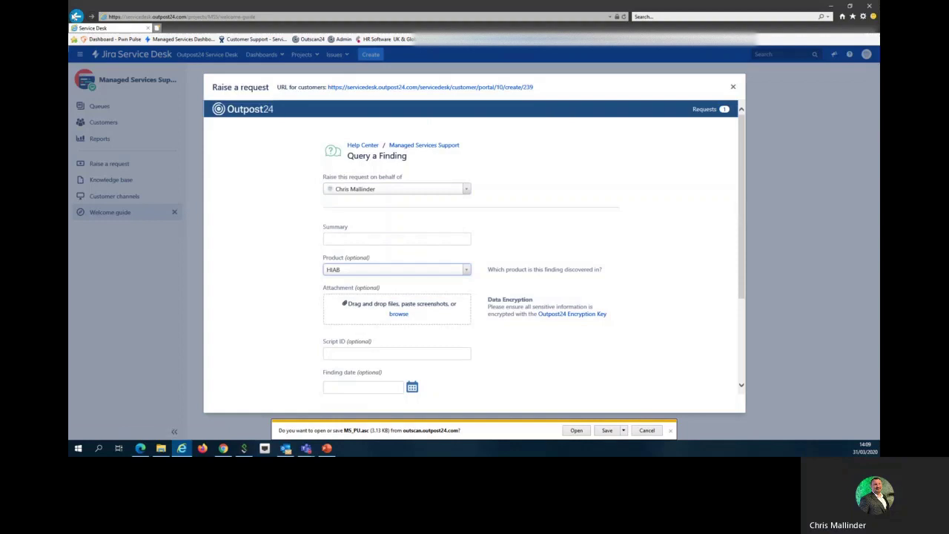
click(77, 16)
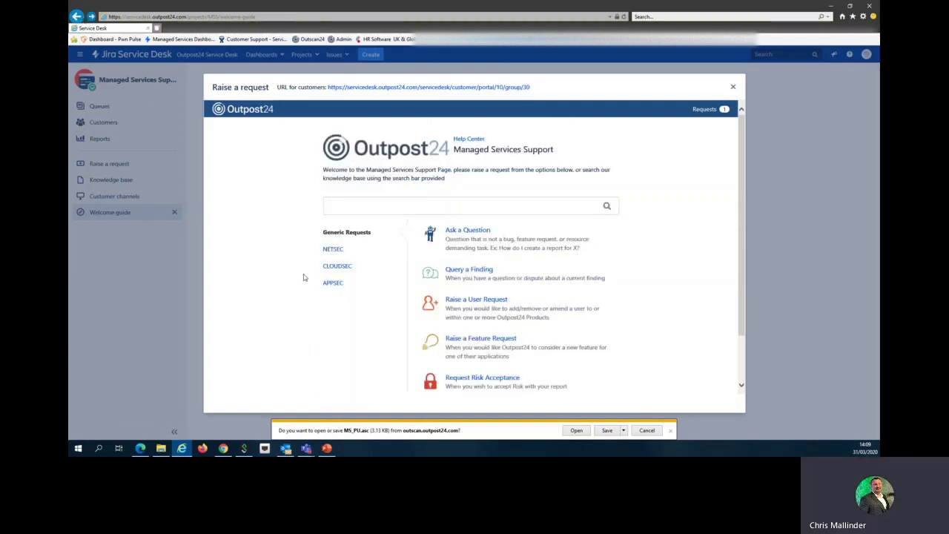
Step: Examine the Raise a User Request form with Create selected as the change type, and return to the generic request types
scroll(380, 327, down, 1)
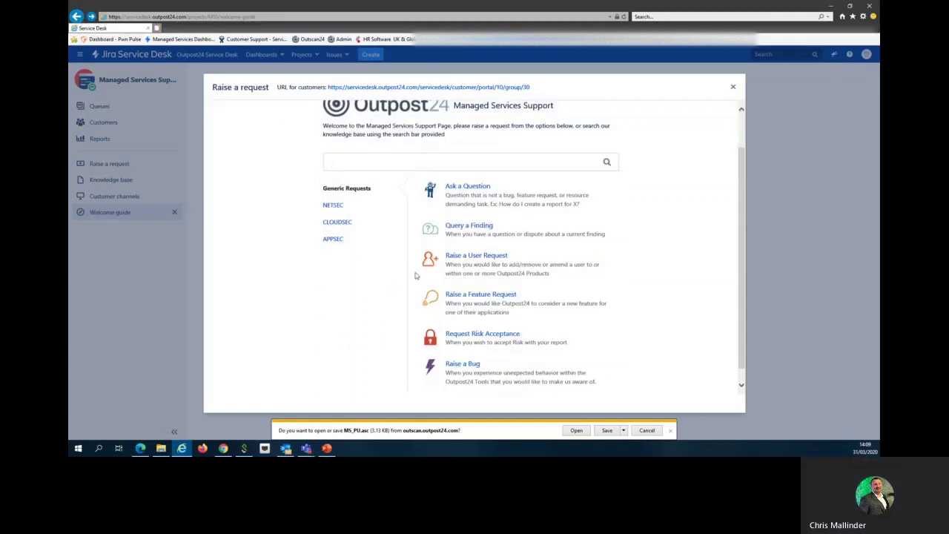
click(464, 257)
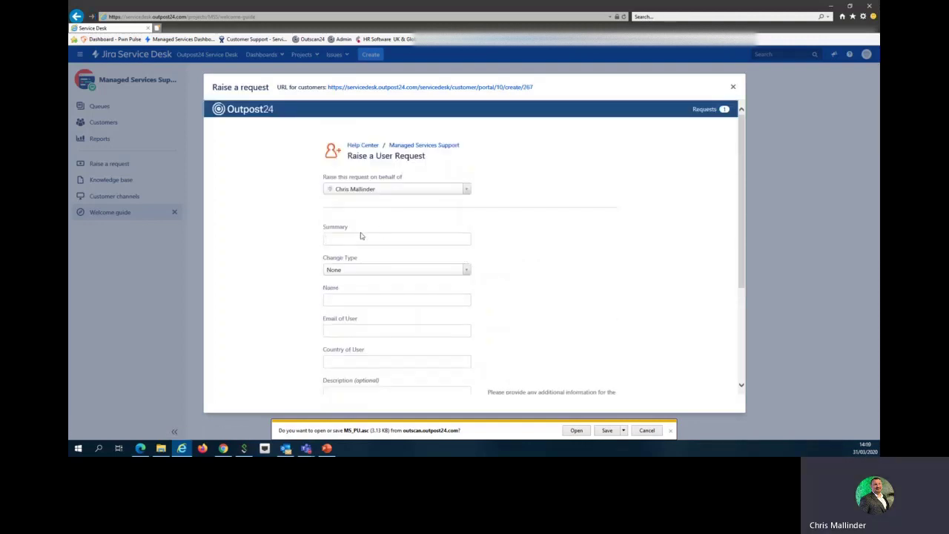
click(361, 236)
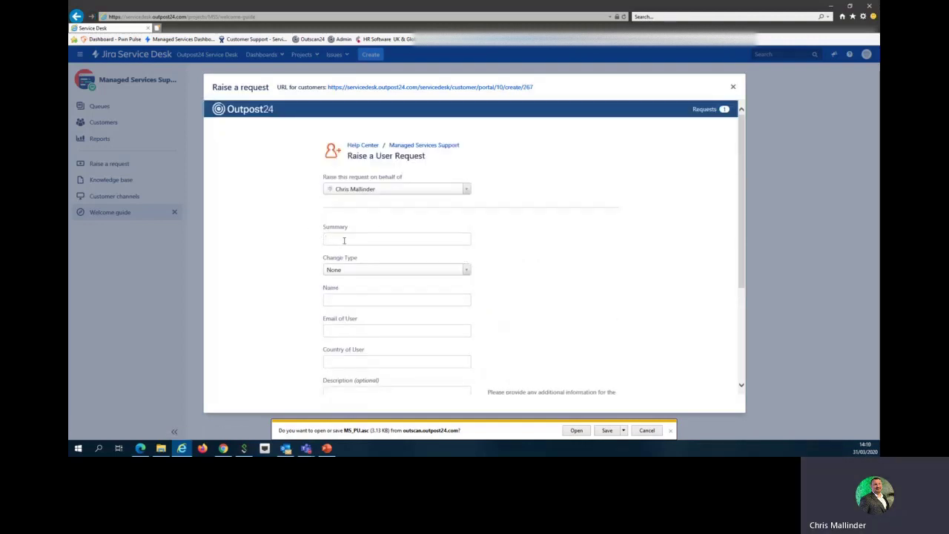
scroll(310, 280, down, 1)
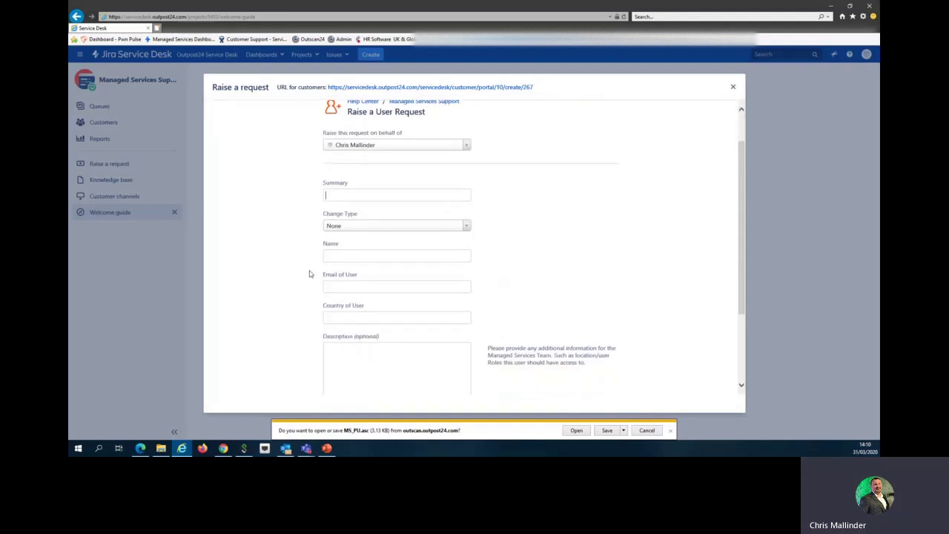
click(465, 229)
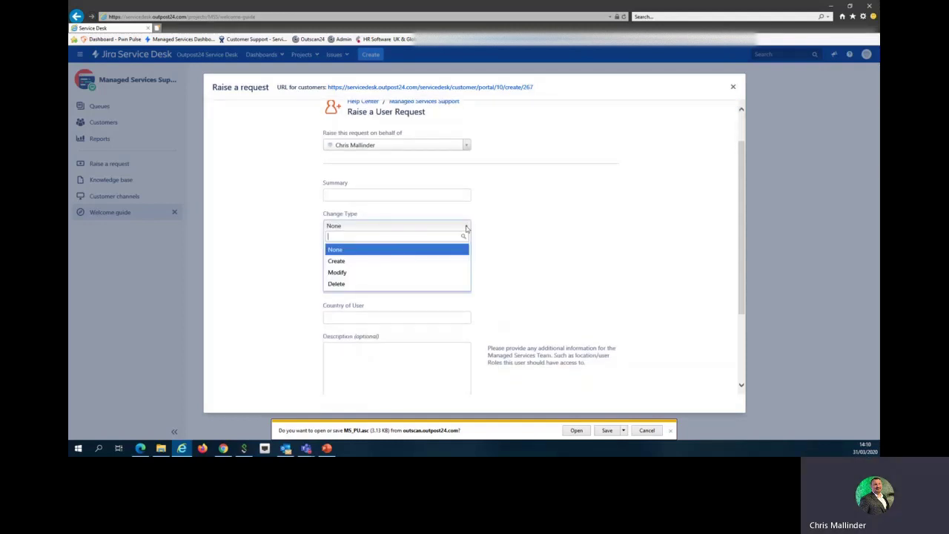
click(359, 263)
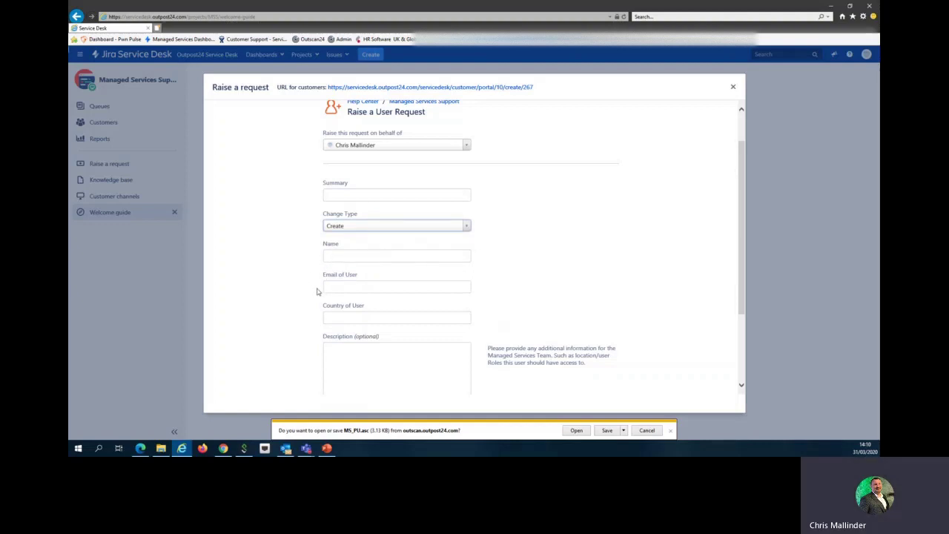
scroll(319, 290, down, 1)
scroll(301, 282, down, 1)
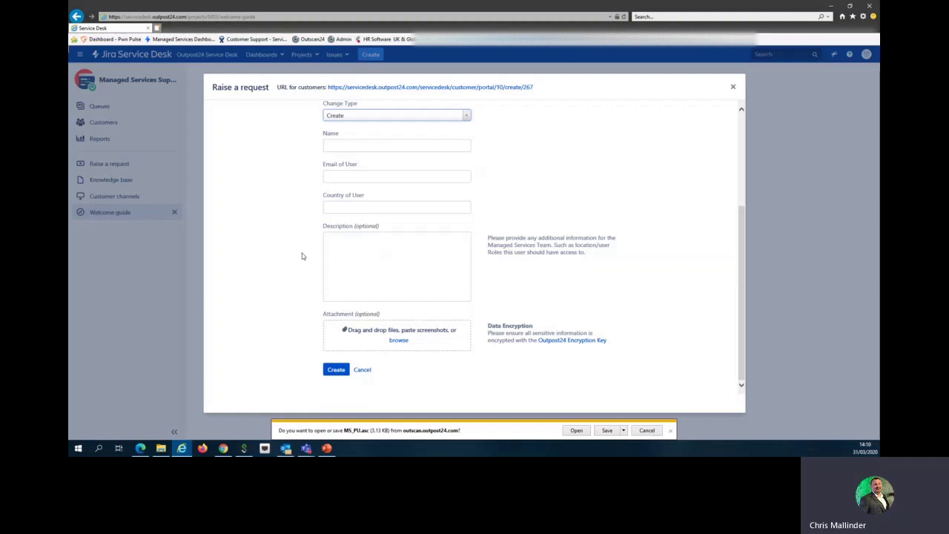
scroll(308, 253, up, 1)
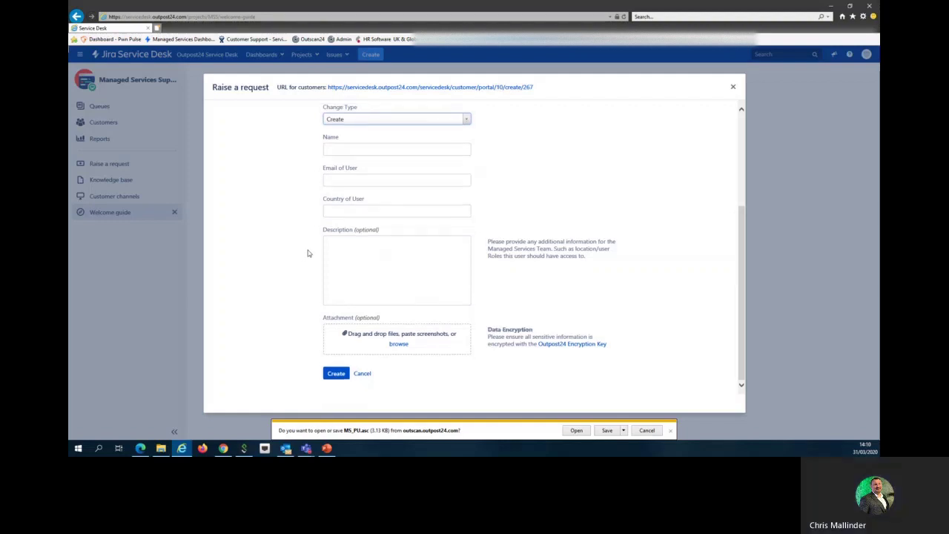
scroll(307, 253, up, 5)
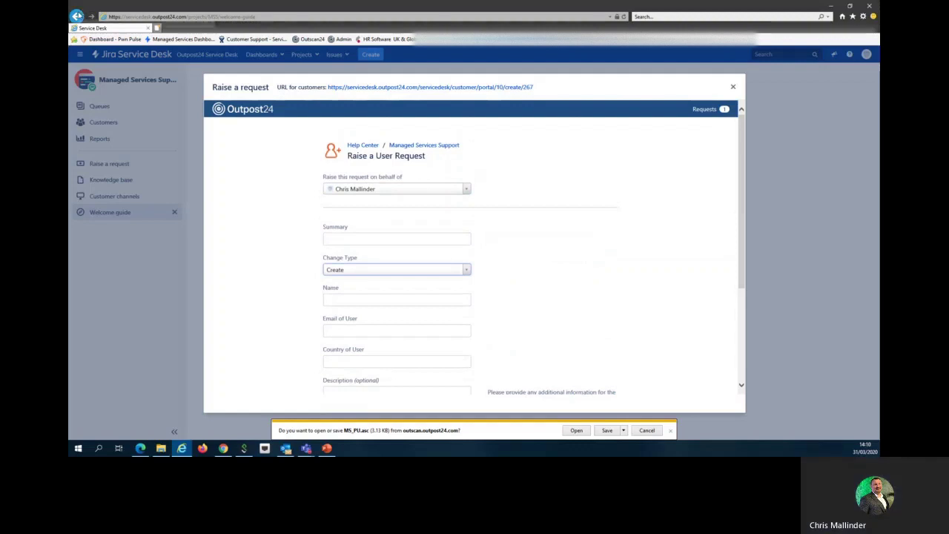
click(77, 16)
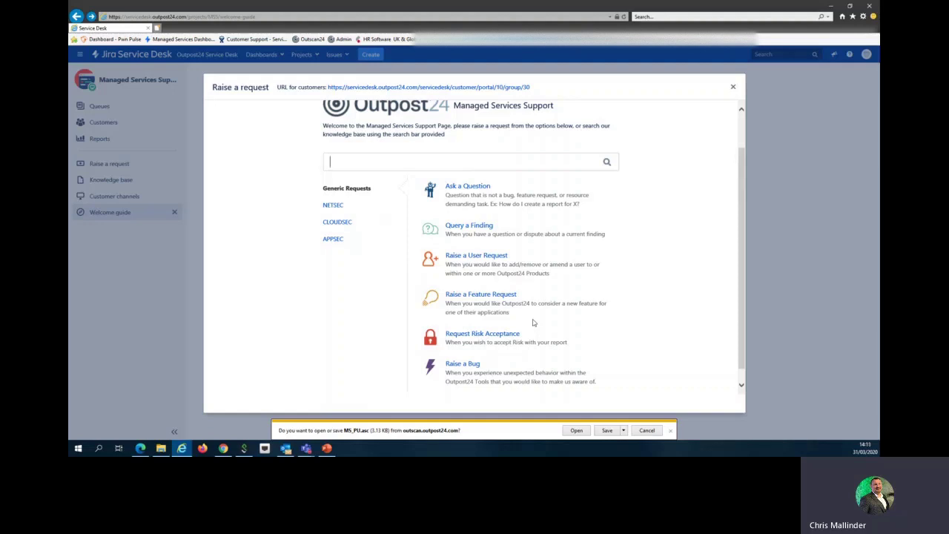
Step: Examine the Raise a Feature Request form and its available product options, and return to the generic request types
click(478, 296)
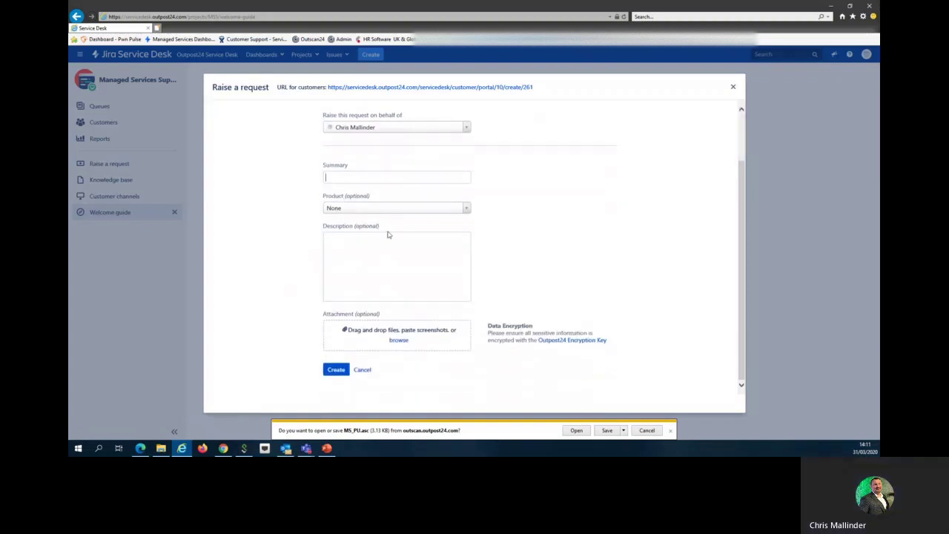
click(467, 210)
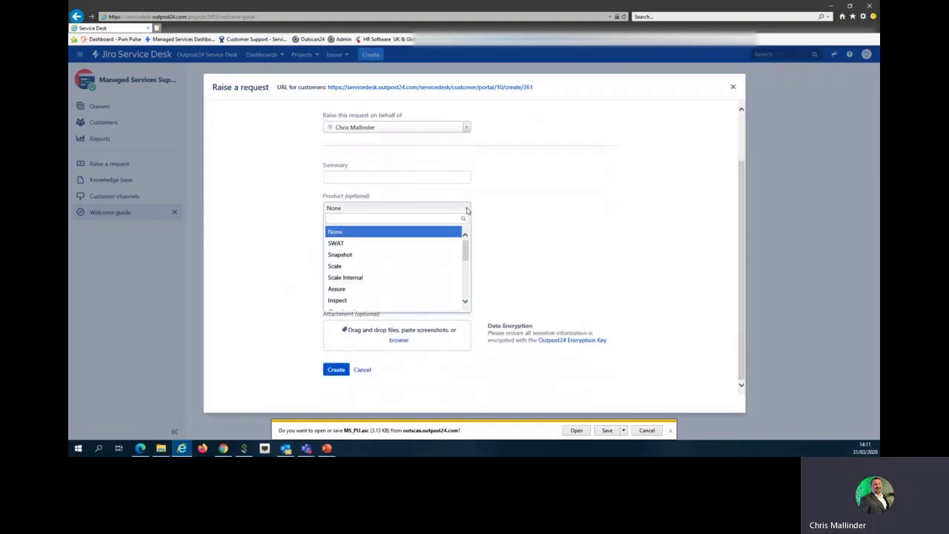
click(466, 210)
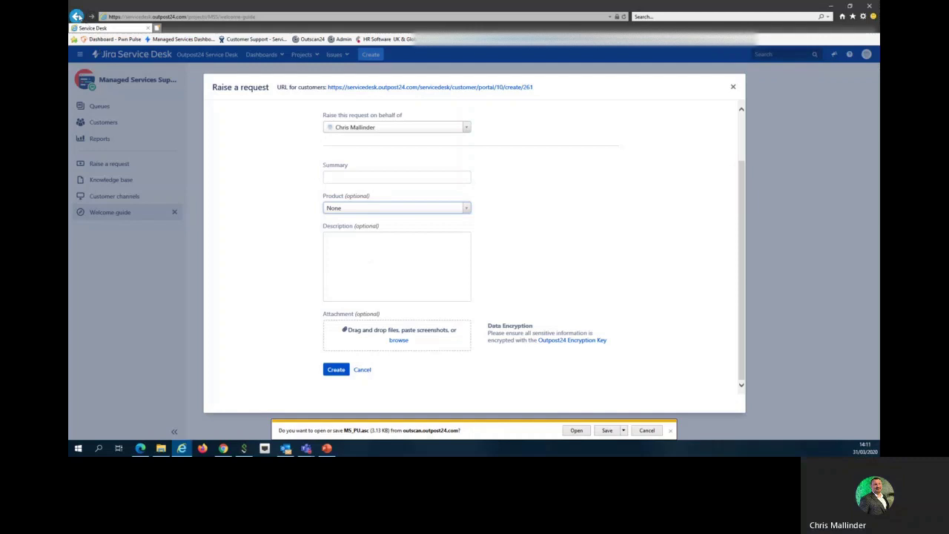
click(77, 16)
click(77, 15)
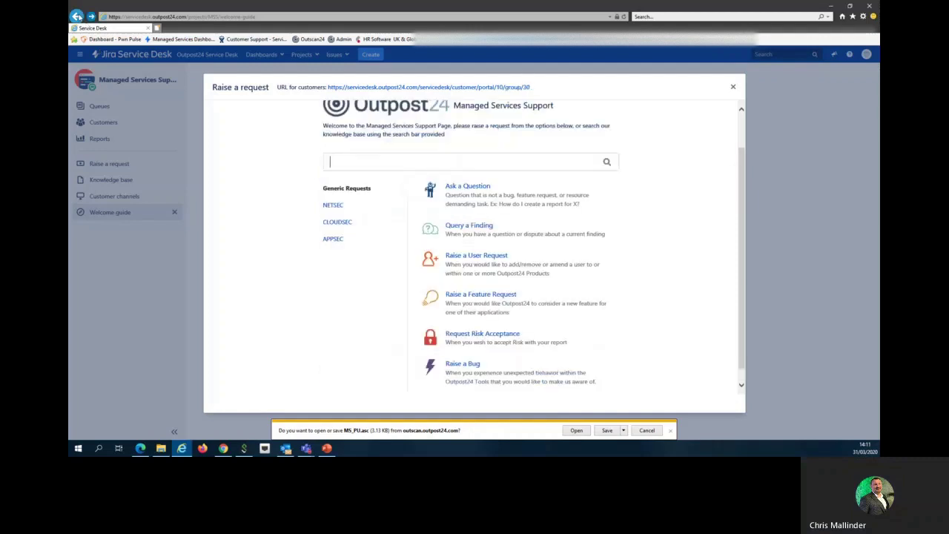
Step: Examine the Request Risk Acceptance form from the summary down to the attachment field, and return to the generic request types
click(486, 337)
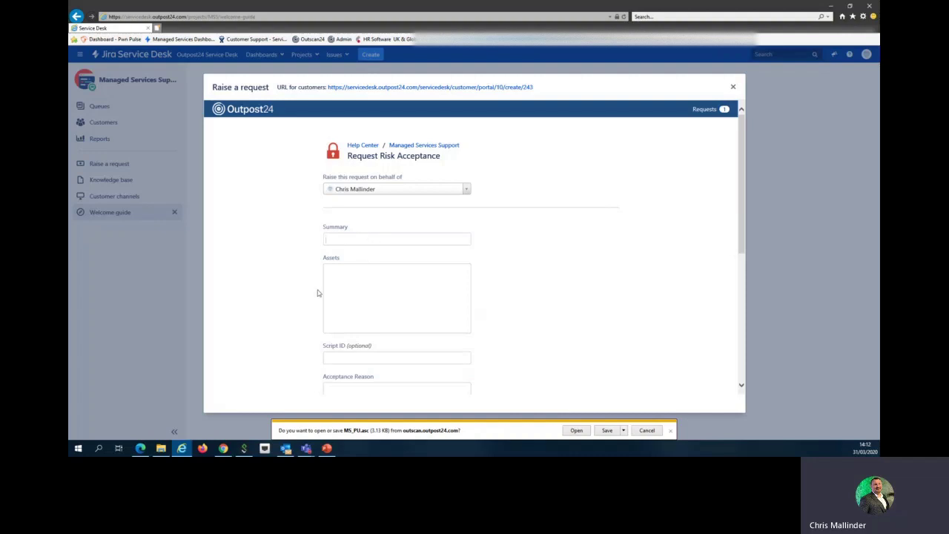
scroll(291, 318, down, 3)
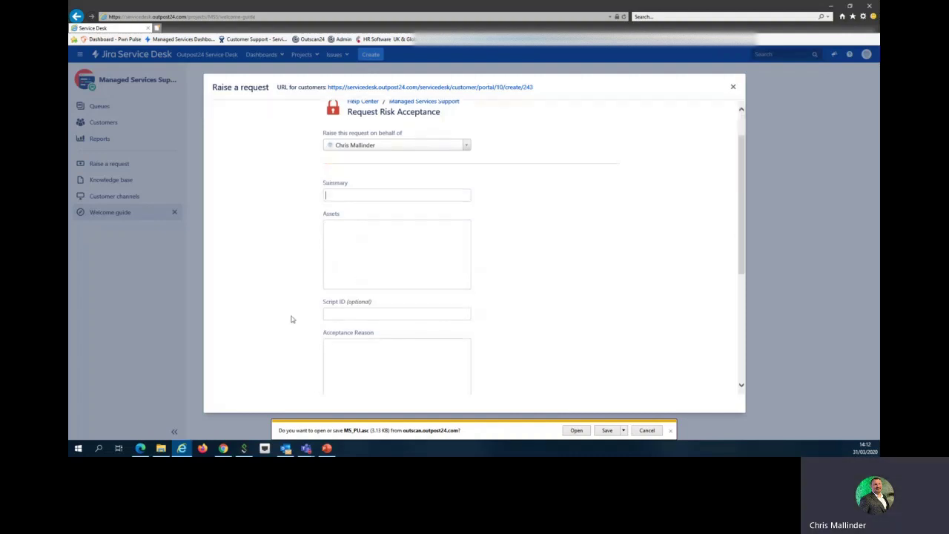
scroll(294, 316, up, 1)
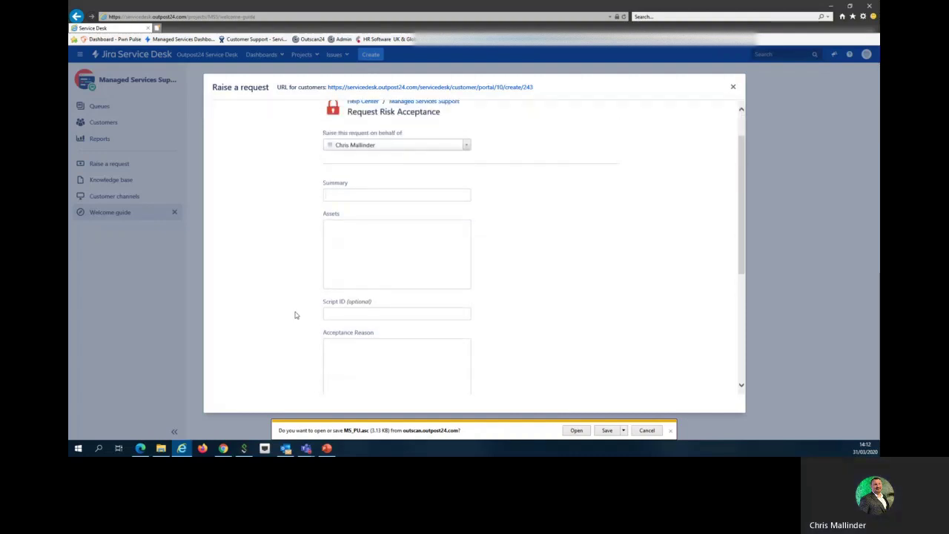
scroll(295, 314, down, 2)
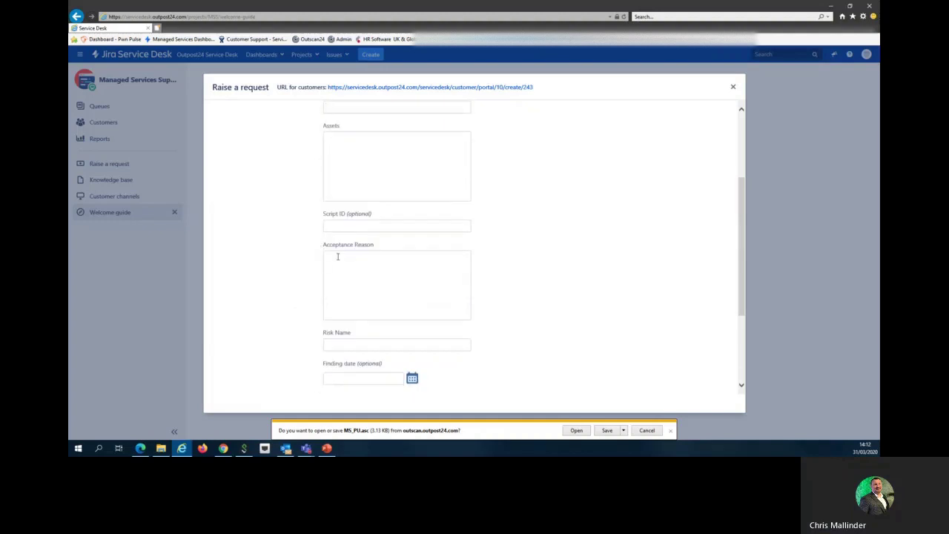
scroll(307, 275, down, 1)
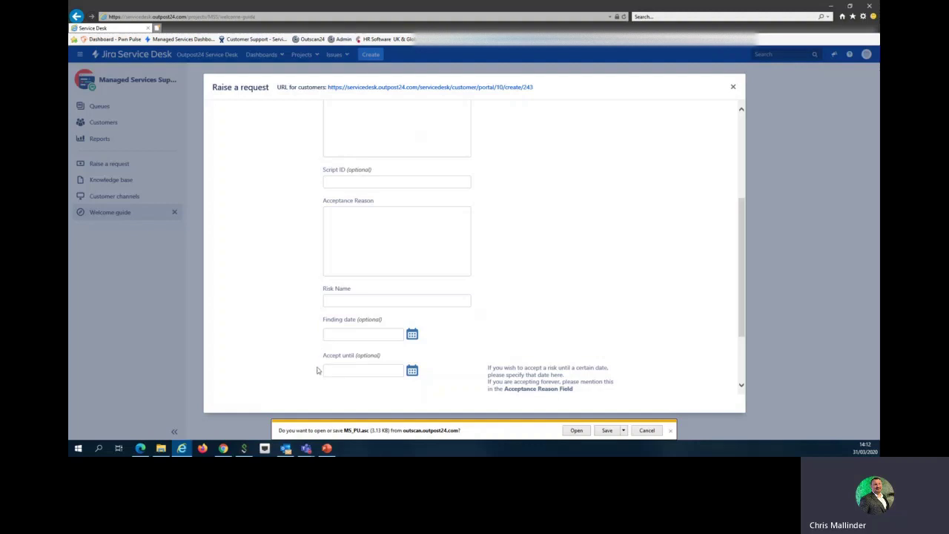
scroll(305, 356, down, 1)
scroll(304, 356, down, 2)
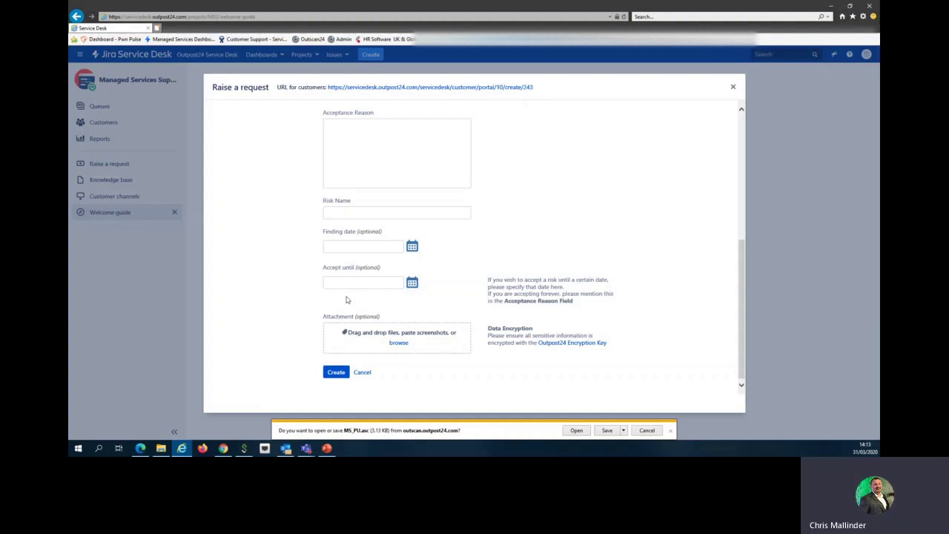
scroll(288, 303, up, 5)
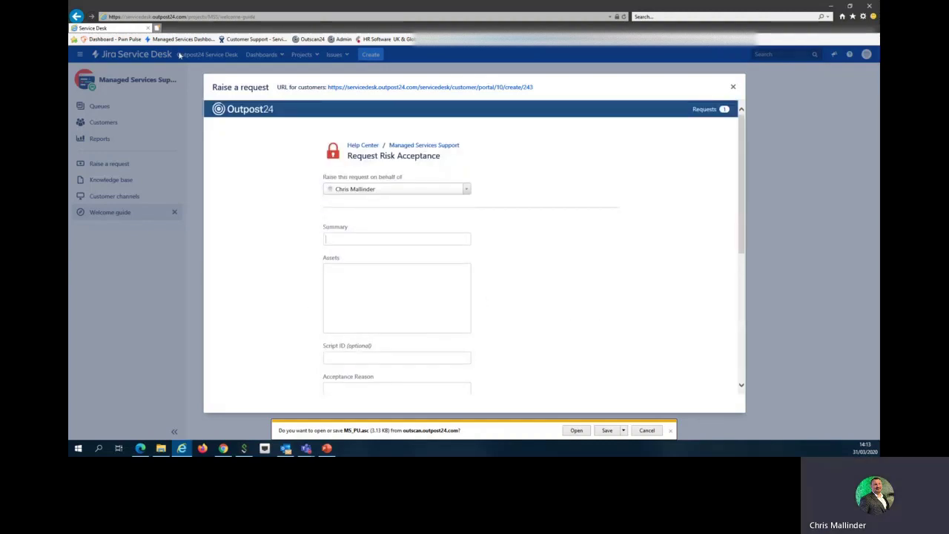
click(76, 16)
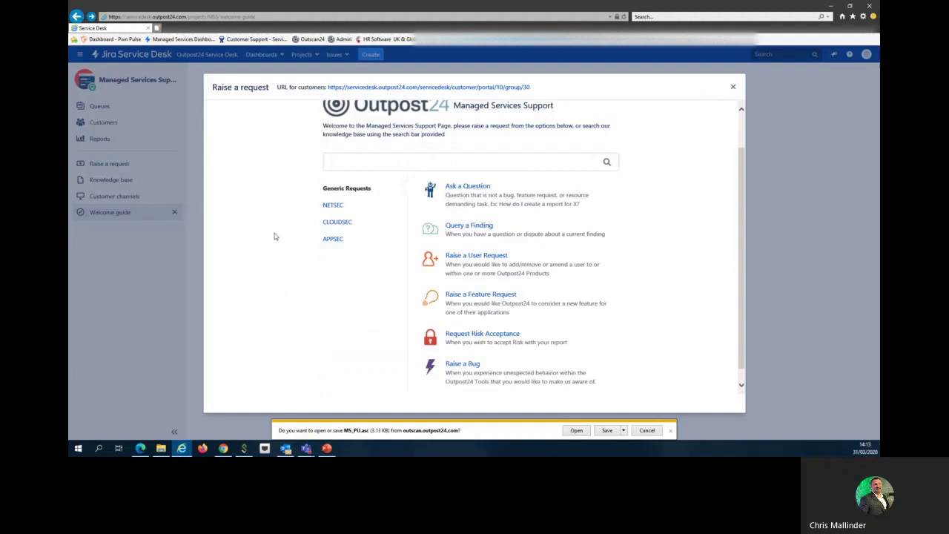
Step: Examine the Raise a Bug form from the summary down to the attachment field, and return to the generic request types
scroll(593, 351, down, 1)
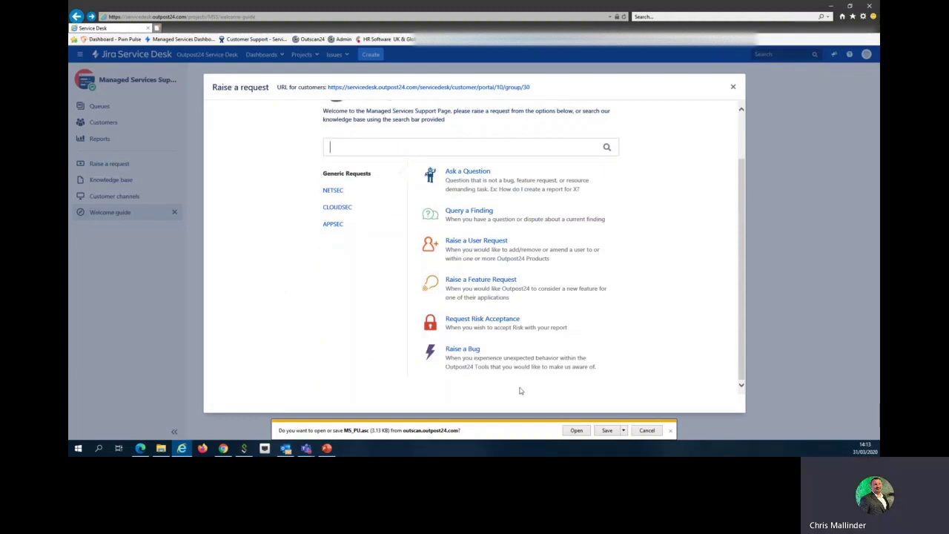
click(462, 351)
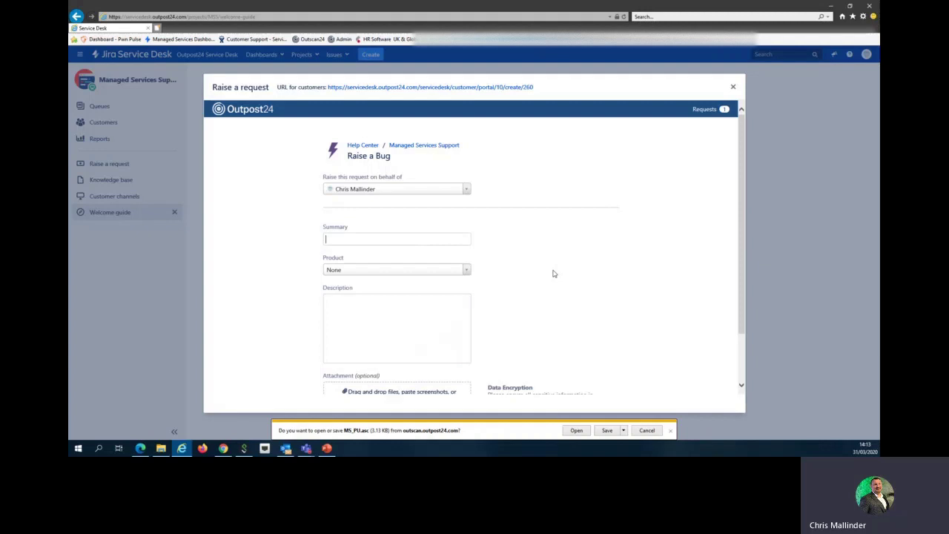
scroll(549, 293, down, 2)
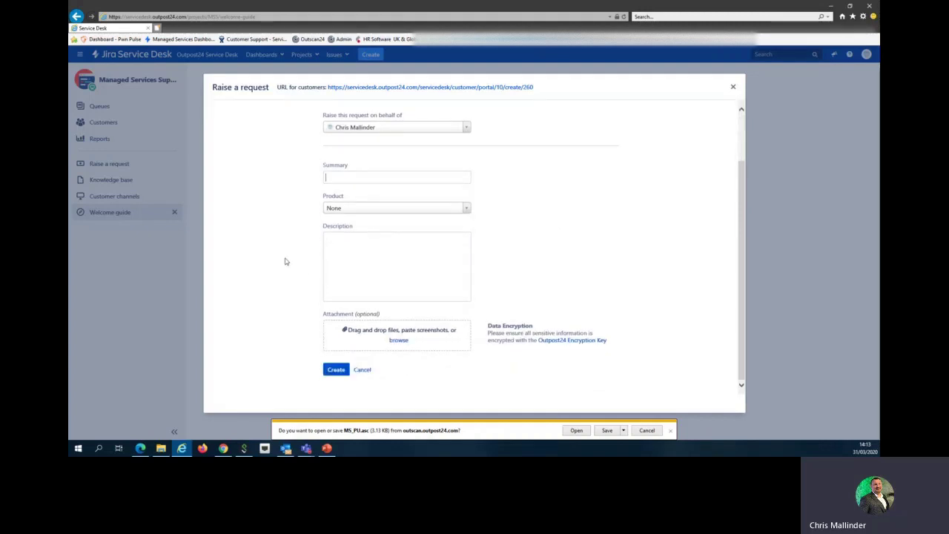
scroll(291, 247, up, 1)
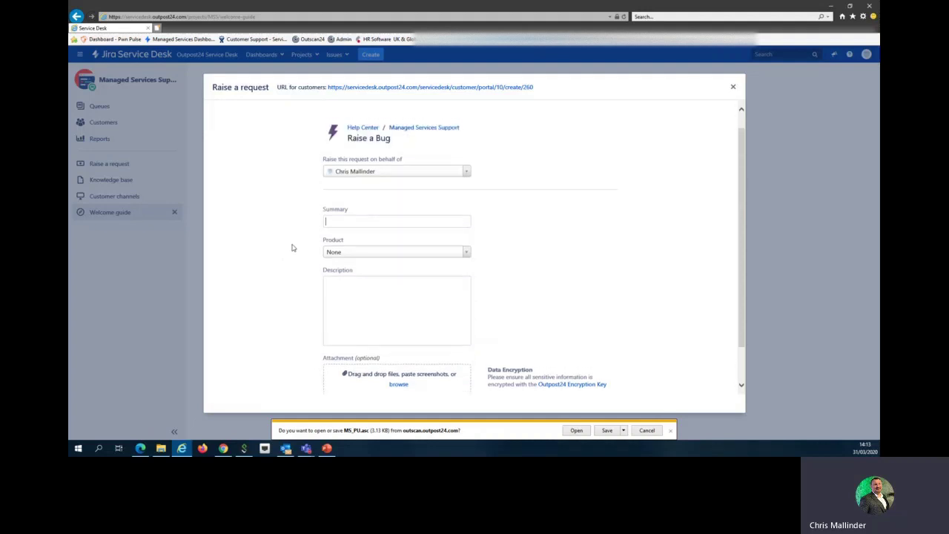
scroll(294, 248, up, 1)
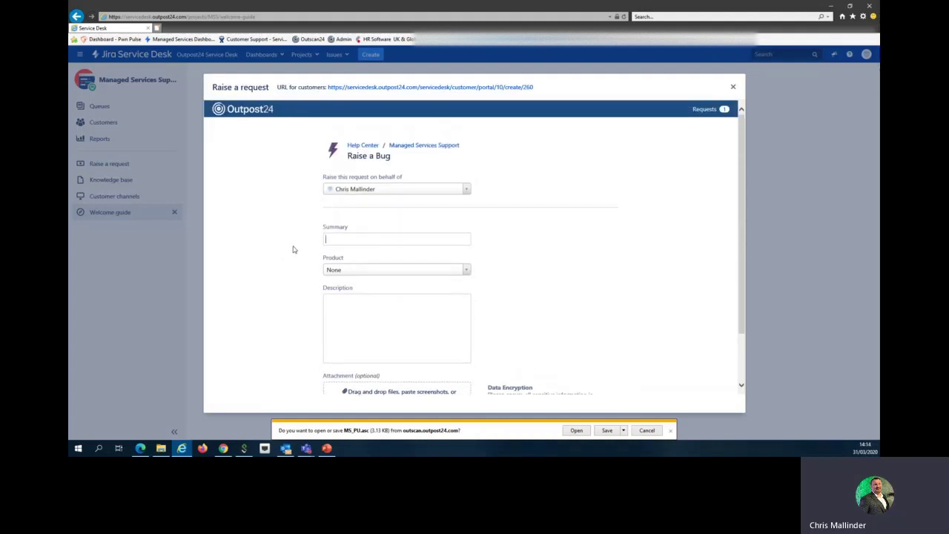
click(77, 16)
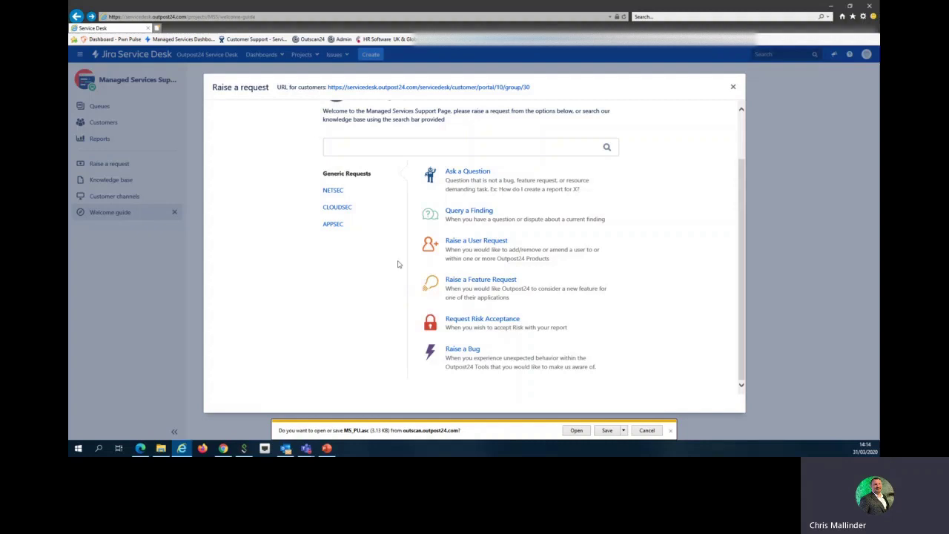
Step: Examine the NETSEC Raise a Scope Change Request form and its change type options, and return to the NETSEC request types
click(333, 191)
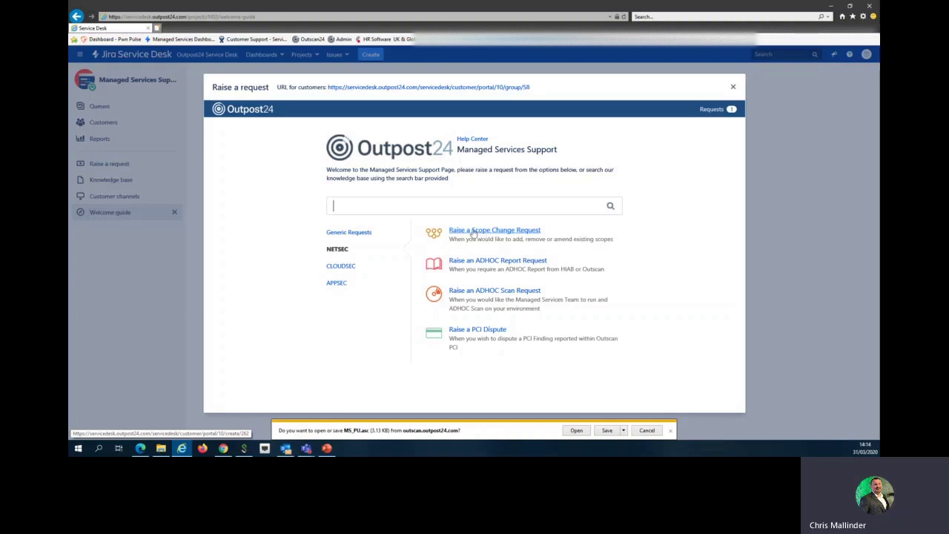
click(476, 232)
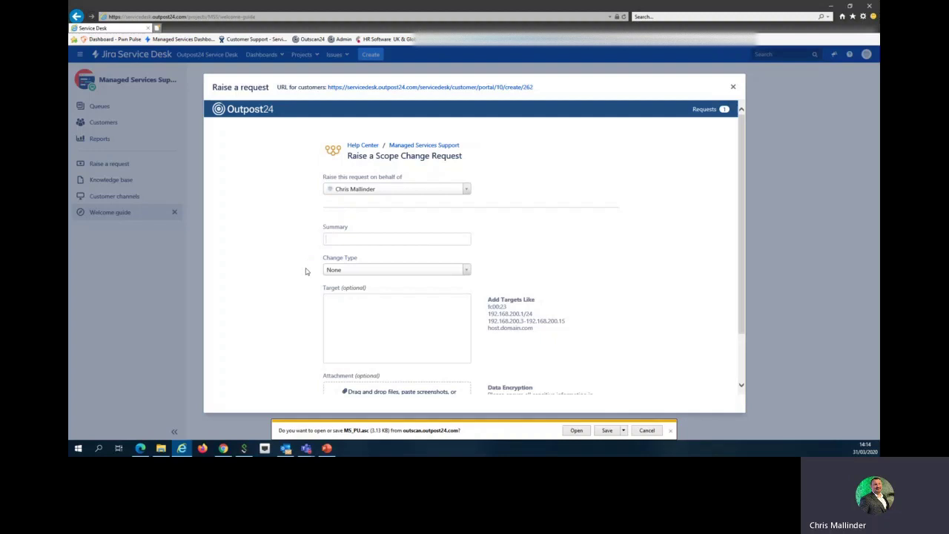
scroll(307, 269, down, 1)
click(467, 228)
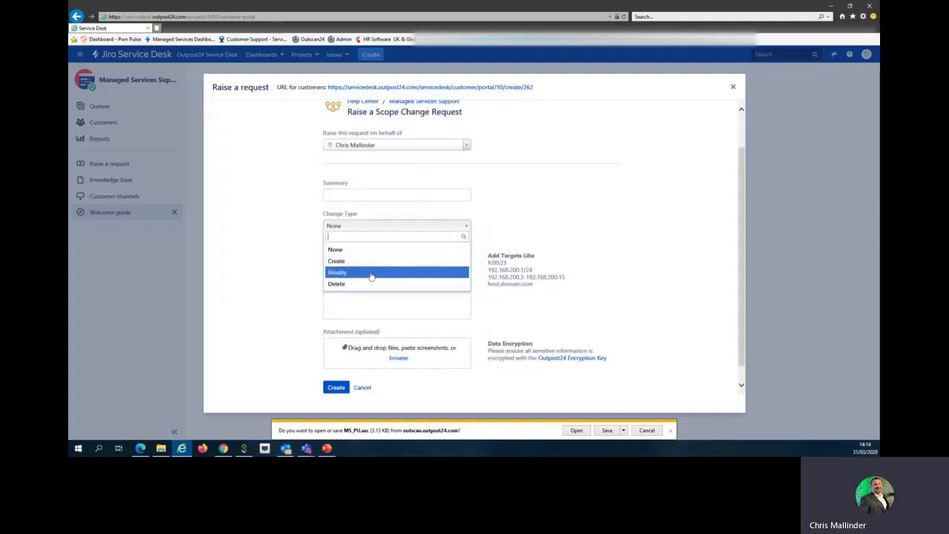
click(299, 277)
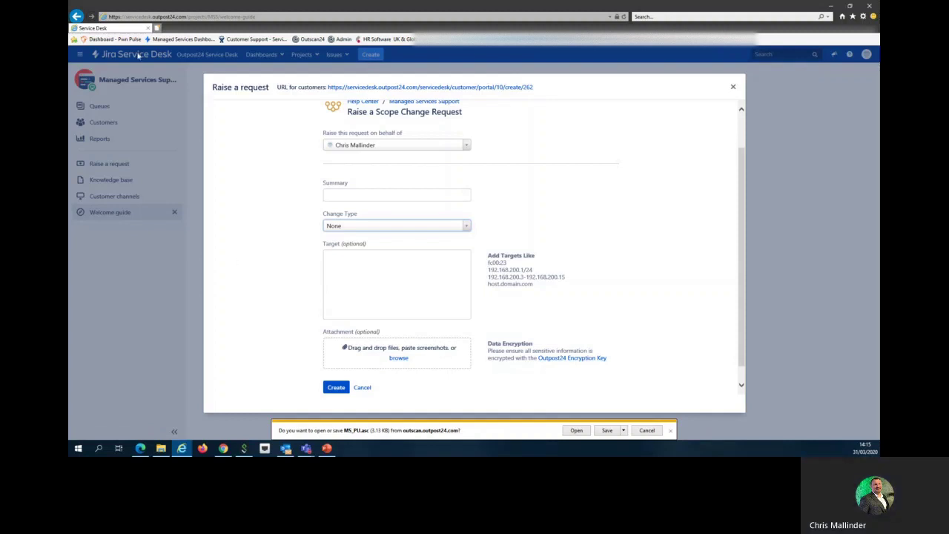
click(76, 16)
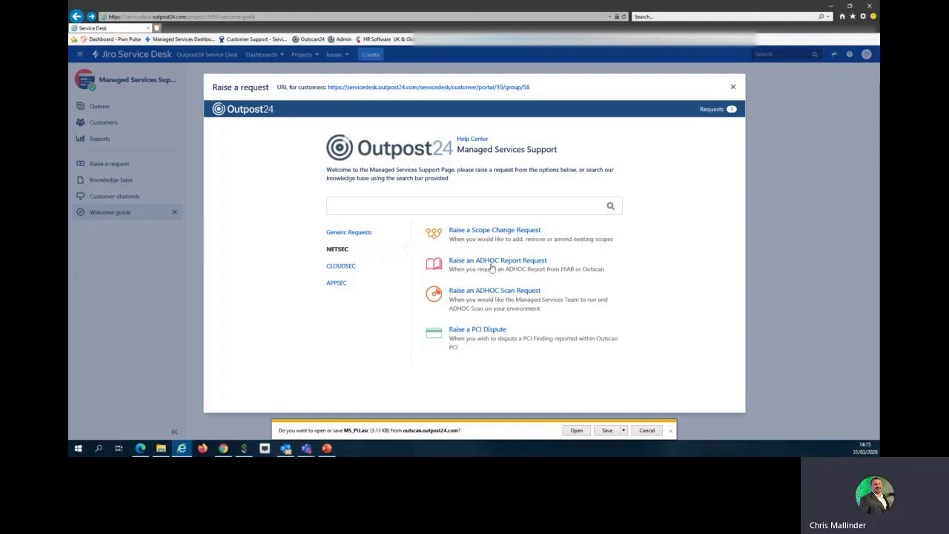
Step: Examine the Raise an ADHOC Report Request form down to the report format field, and return to the NETSEC request types
click(491, 262)
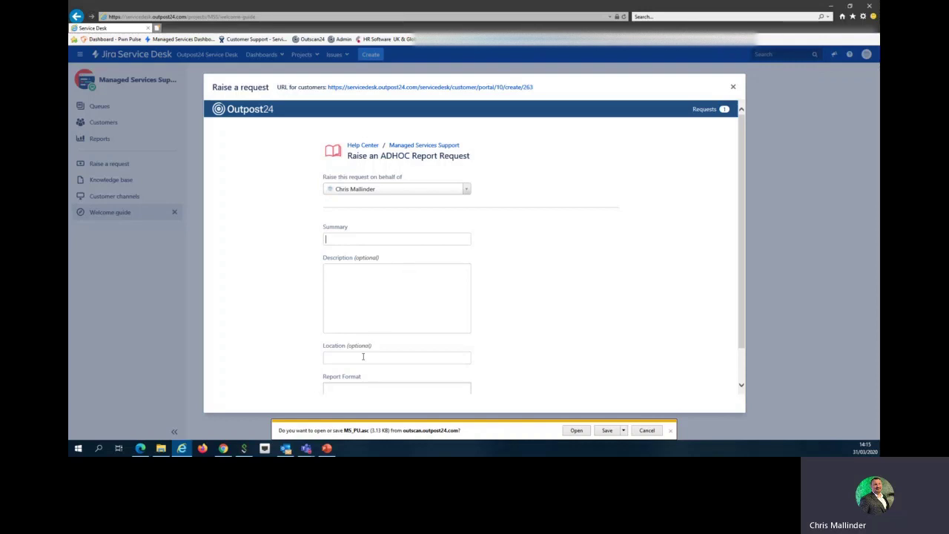
scroll(448, 329, down, 1)
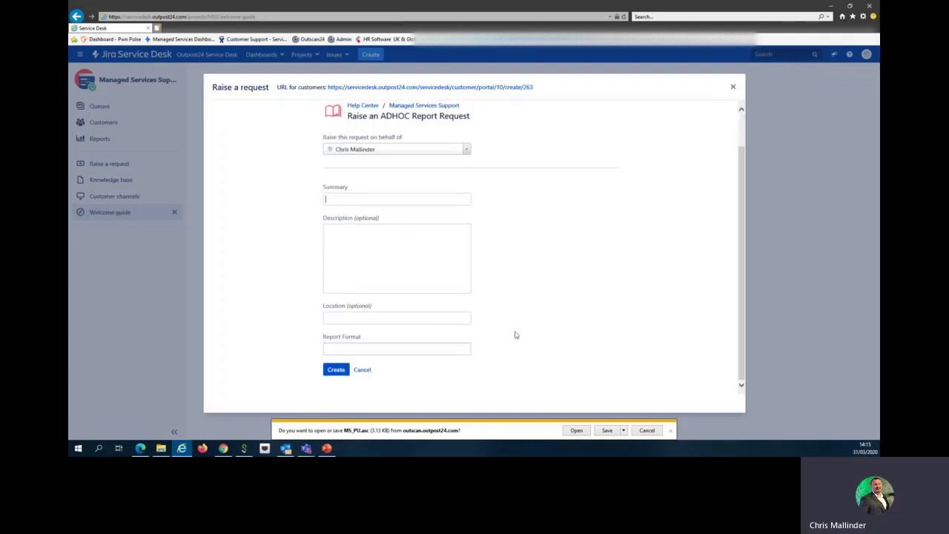
scroll(516, 335, up, 1)
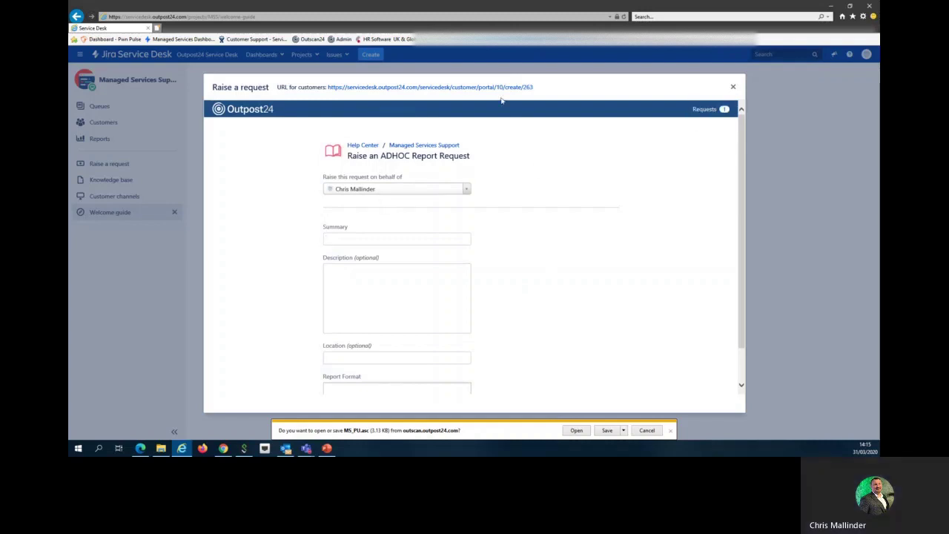
click(76, 15)
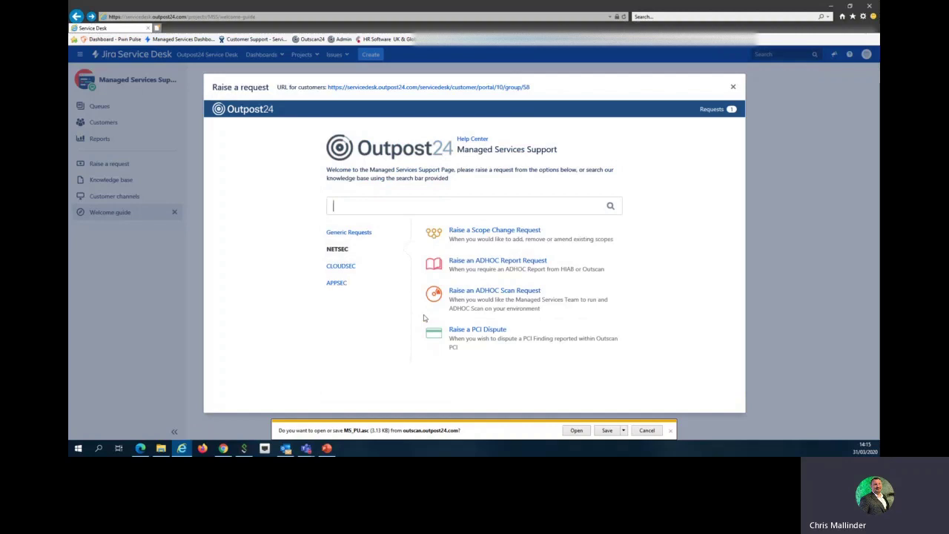
Step: Open the Raise an ADHOC Scan Request form, try 31/Mar/20 14:16 as the scan window start, and clear that date
click(493, 291)
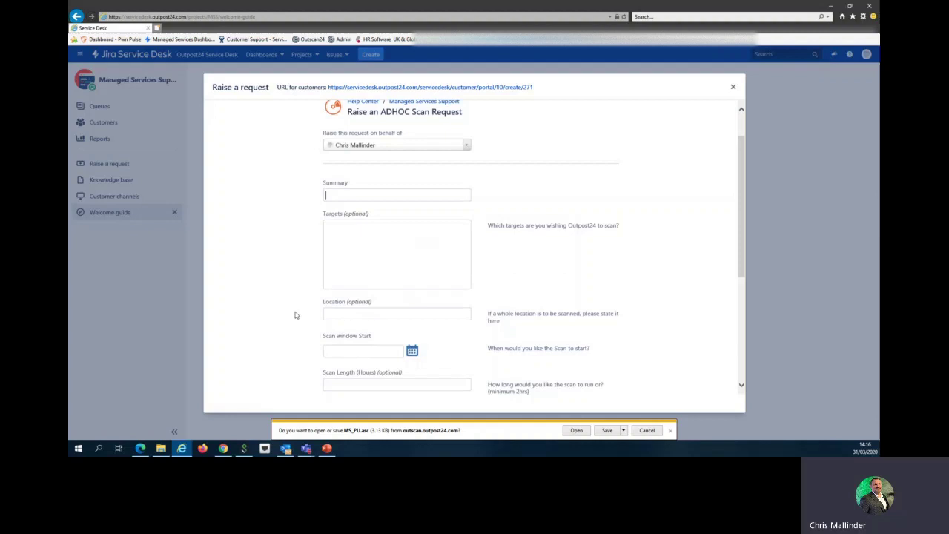
scroll(295, 313, down, 2)
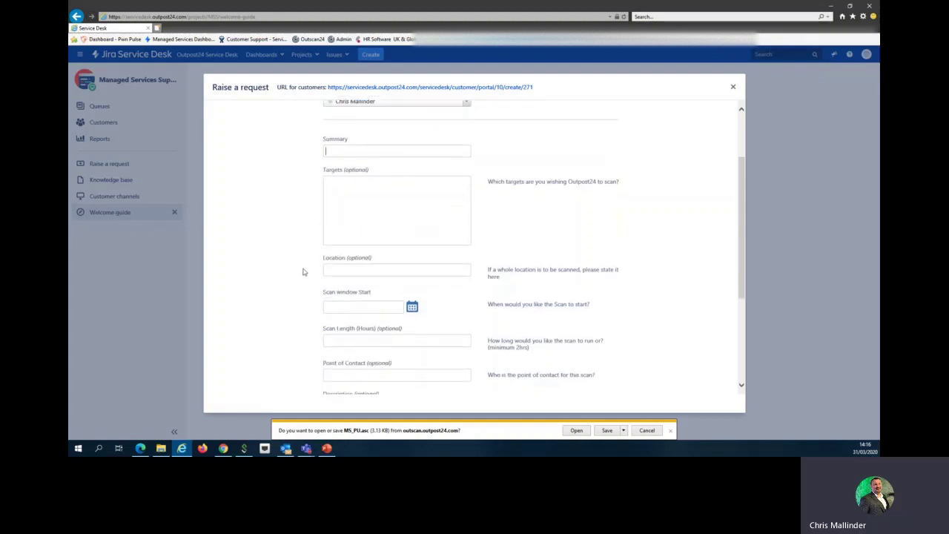
scroll(312, 278, down, 1)
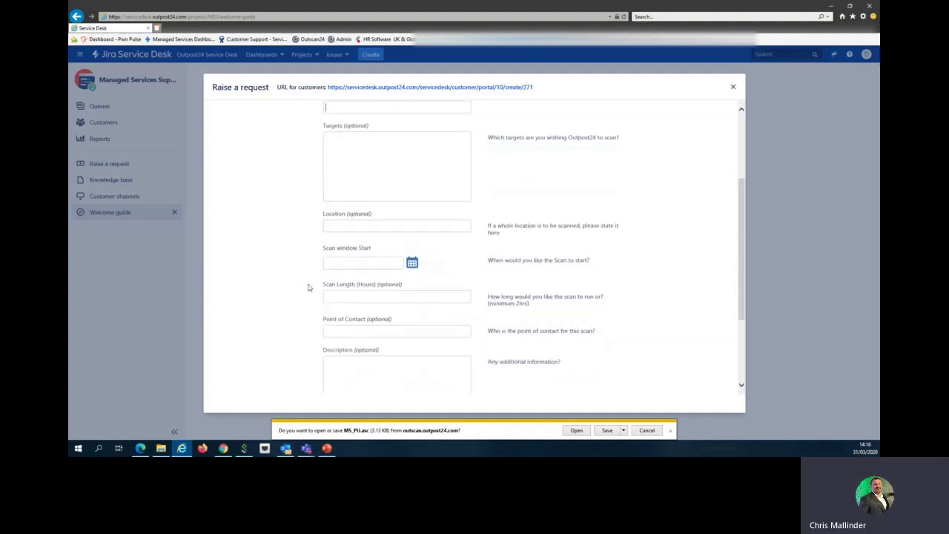
click(411, 263)
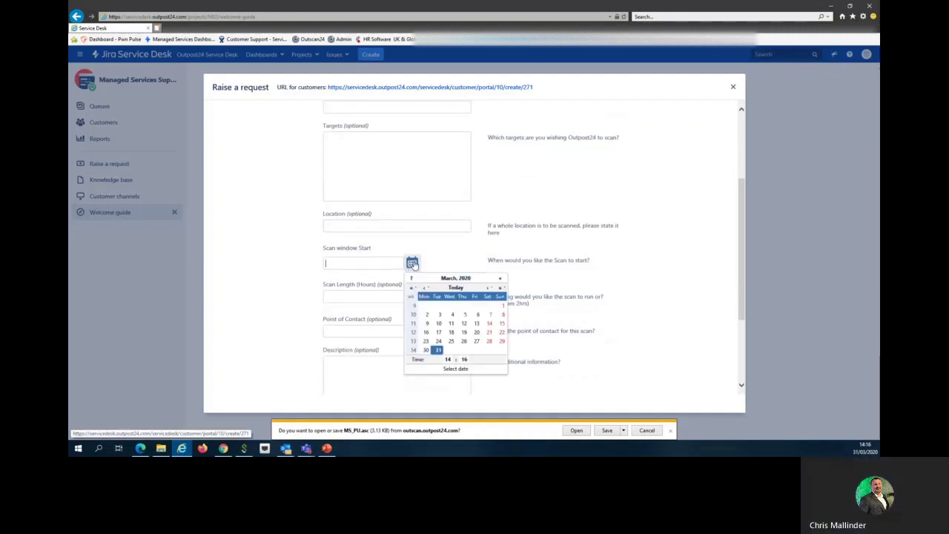
click(438, 350)
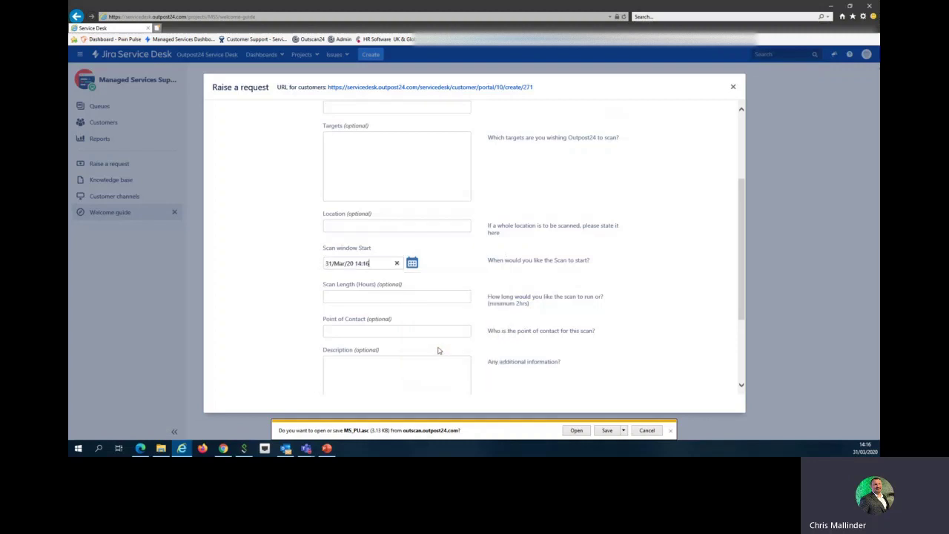
click(396, 265)
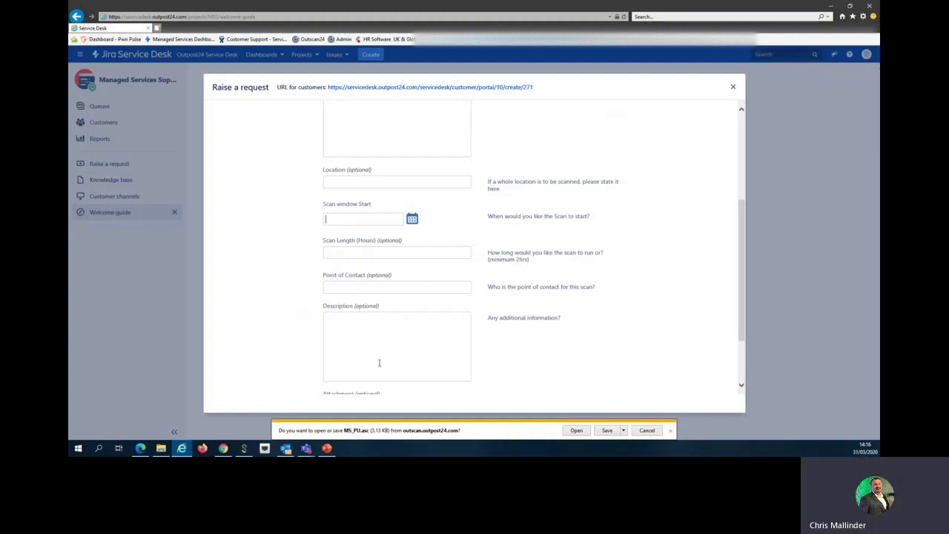
Step: Examine the rest of the ADHOC scan form down to the attachment and encryption key, and return to the NETSEC request types
scroll(352, 350, down, 1)
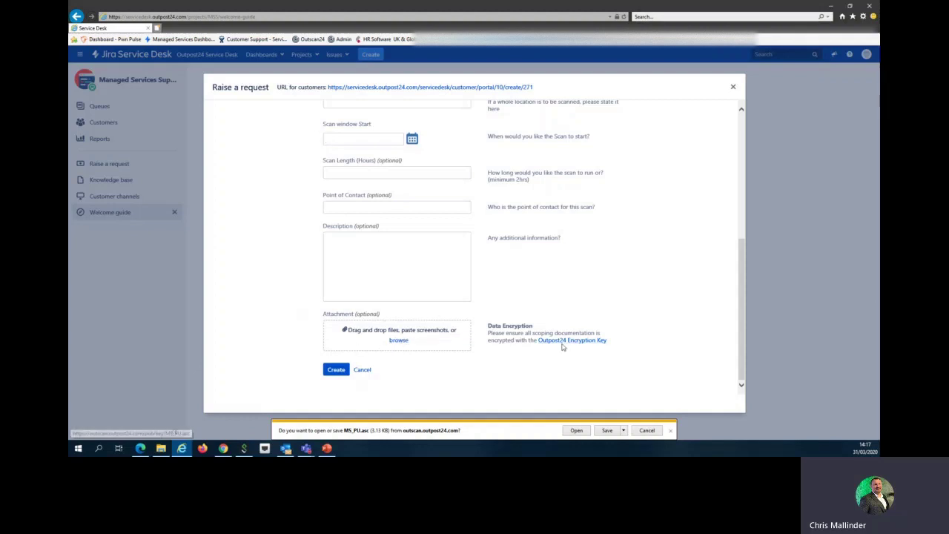
scroll(474, 356, up, 3)
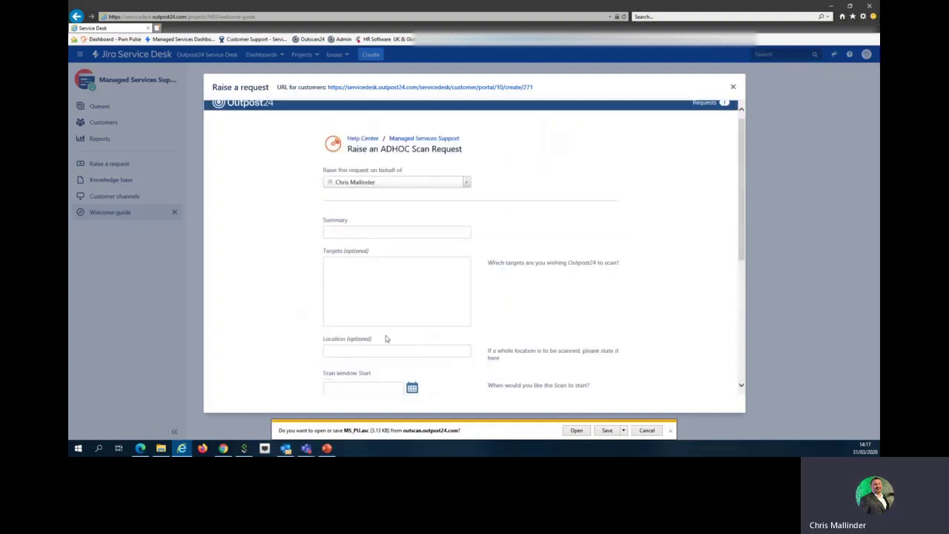
click(76, 15)
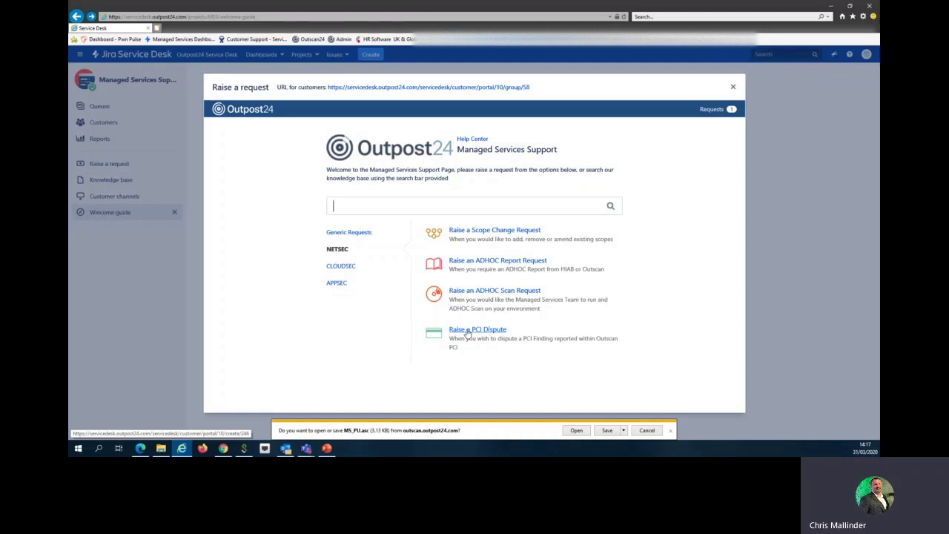
Step: Examine the Raise a PCI Dispute form from the summary down to the attachment field, and return to the NETSEC request types
click(467, 333)
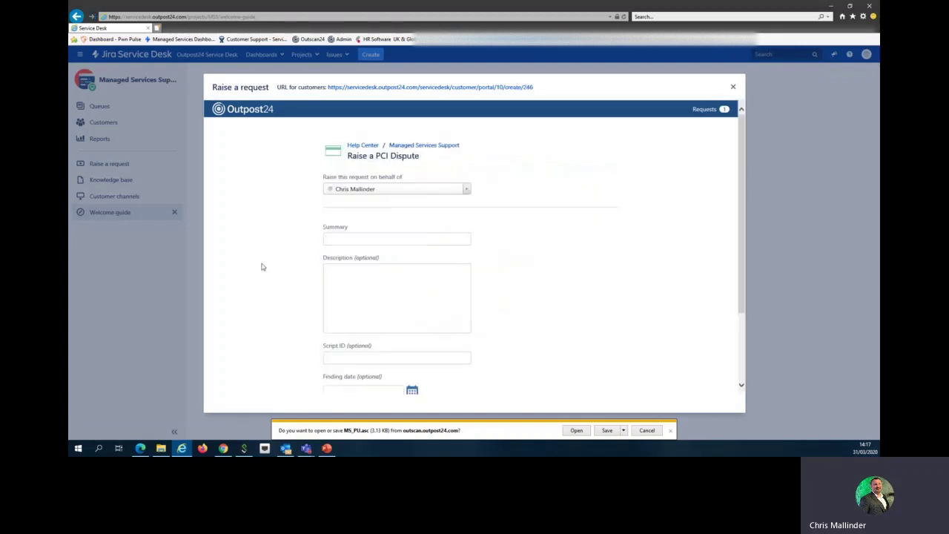
scroll(292, 261, down, 1)
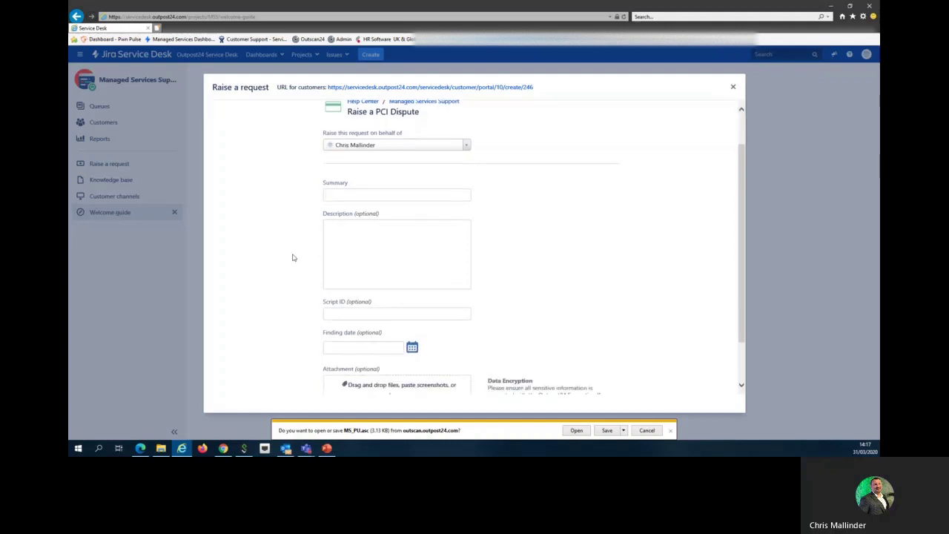
scroll(293, 257, down, 1)
scroll(293, 258, down, 1)
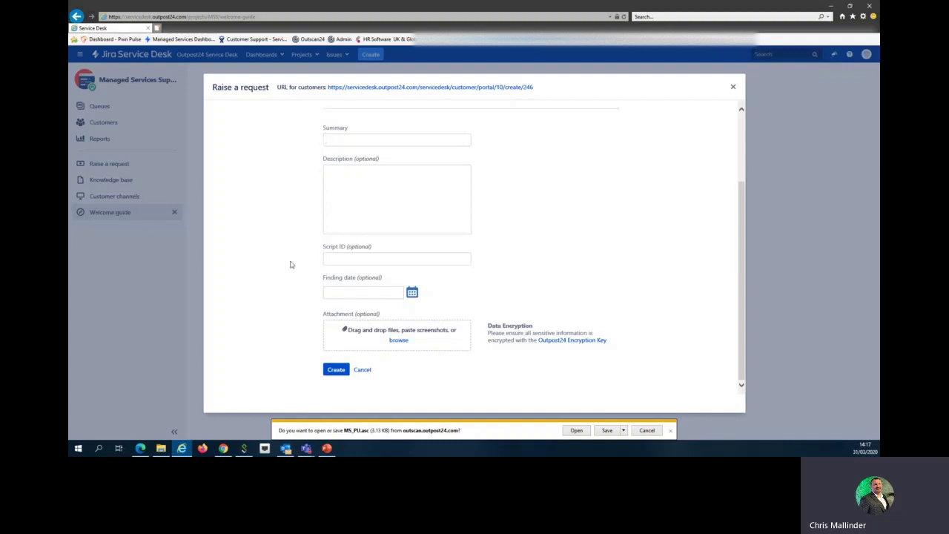
scroll(322, 264, up, 1)
scroll(322, 264, up, 1)
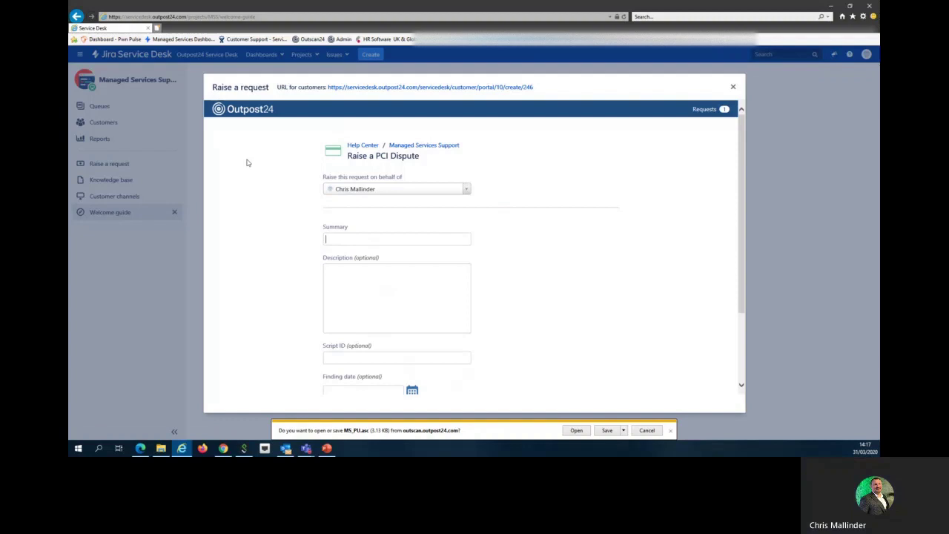
click(77, 15)
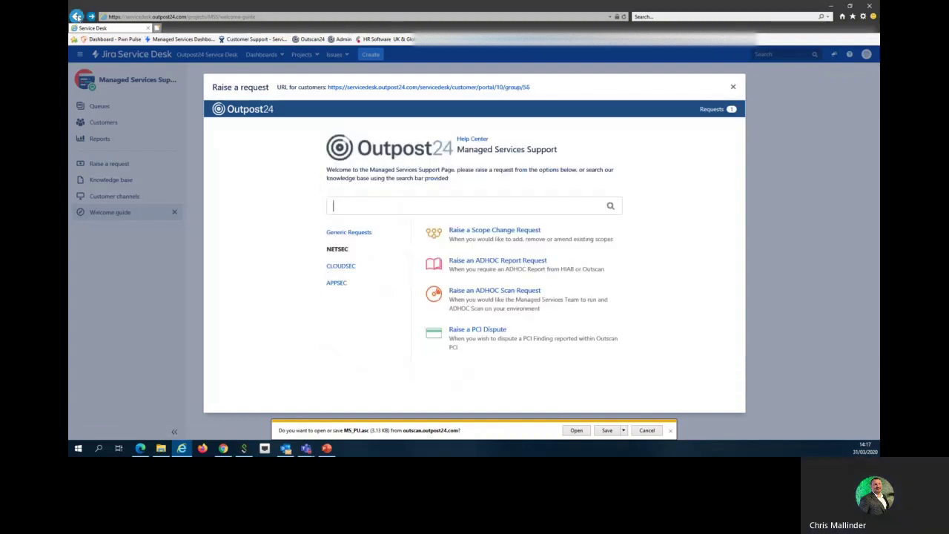
Step: Switch to the CLOUDSEC request category and look through its available request types
click(339, 269)
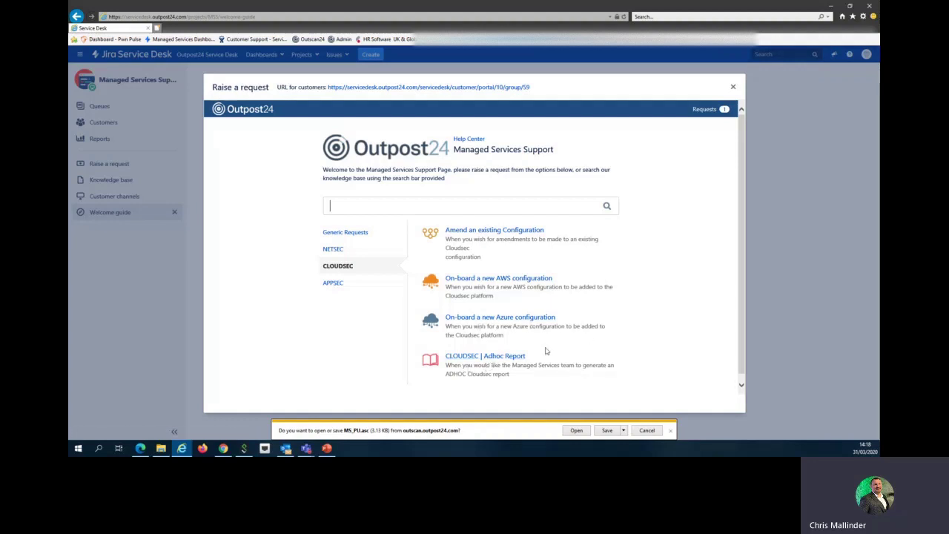
scroll(547, 350, down, 1)
scroll(552, 337, up, 1)
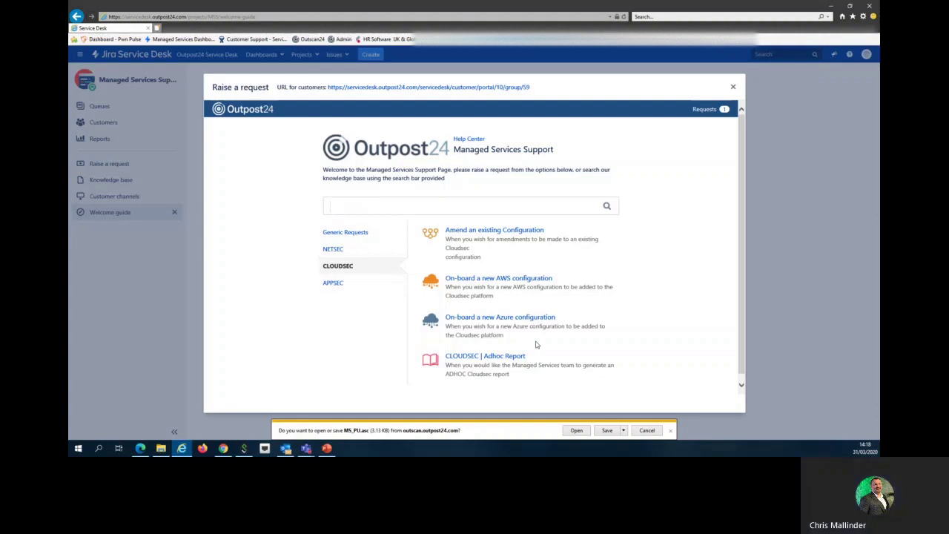
Step: Examine the Amend an existing Configuration form down to the attachment field, and return to the CLOUDSEC request types
click(497, 234)
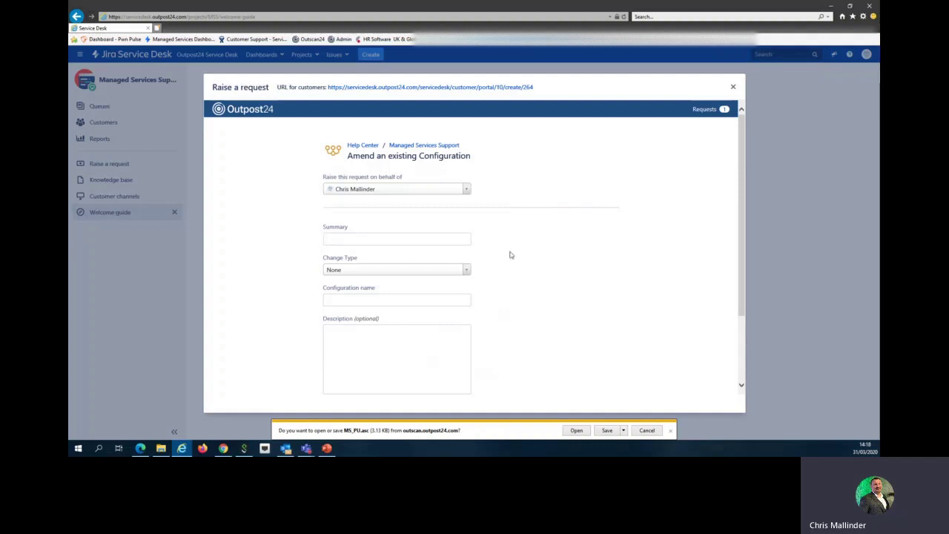
scroll(510, 257, down, 2)
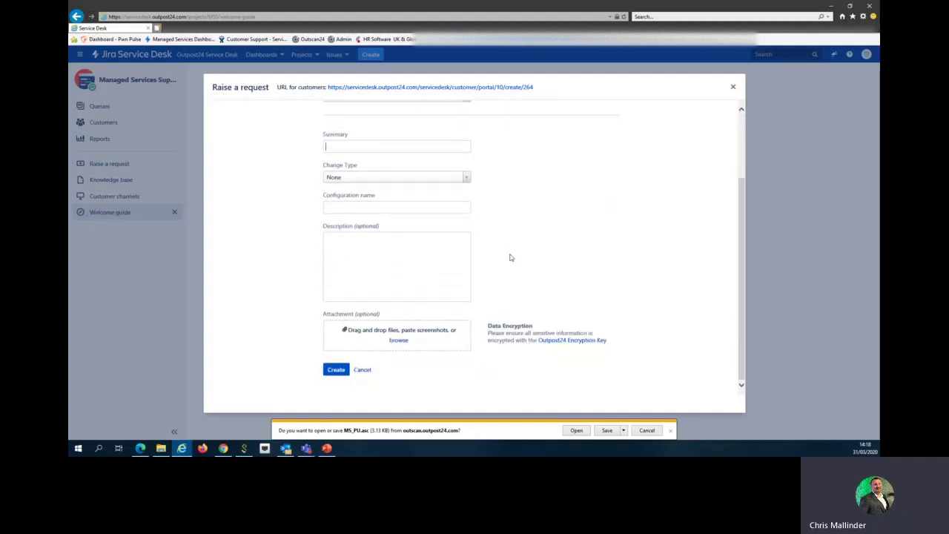
scroll(510, 257, up, 1)
scroll(510, 257, up, 1)
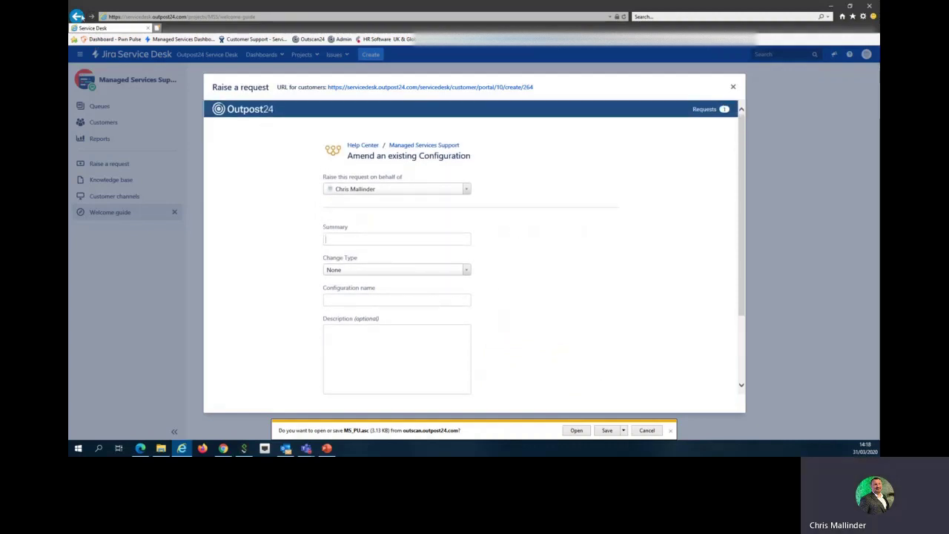
click(77, 15)
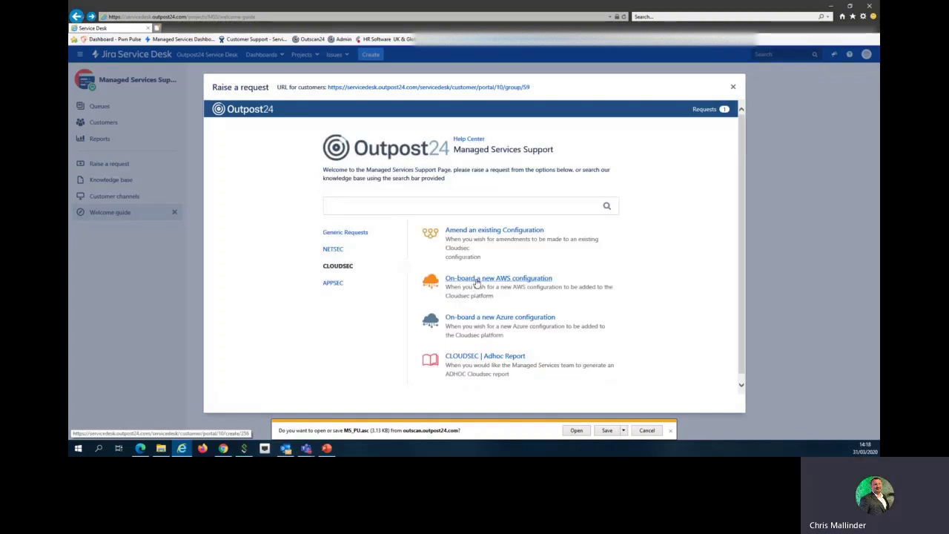
Step: Examine the On-board a new AWS configuration form from the summary down to the attachment field, and return to the CLOUDSEC request types
click(476, 279)
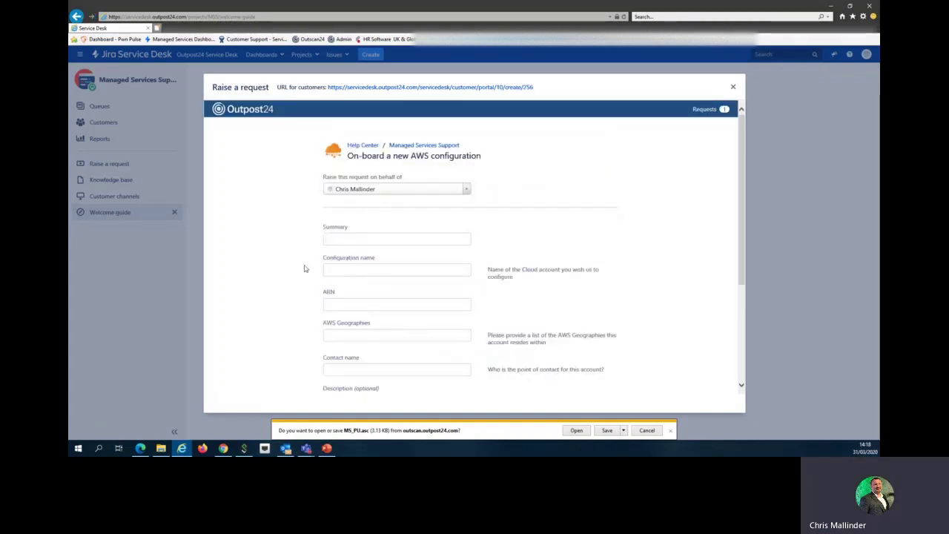
scroll(306, 271, down, 1)
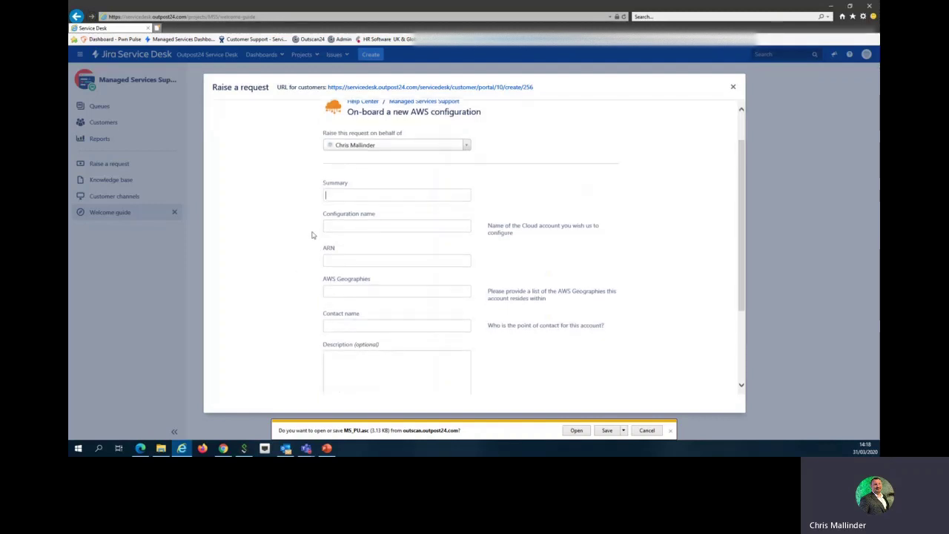
scroll(292, 274, down, 1)
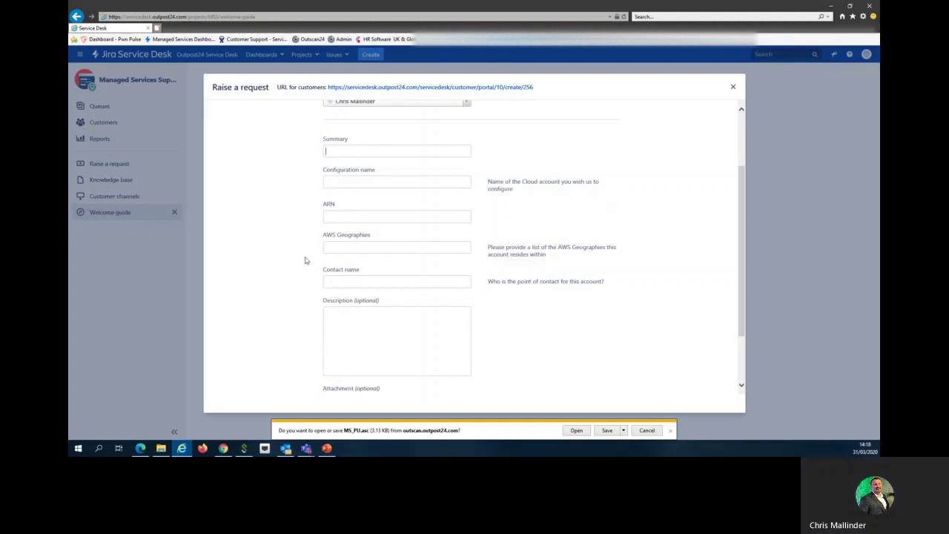
scroll(307, 256, down, 1)
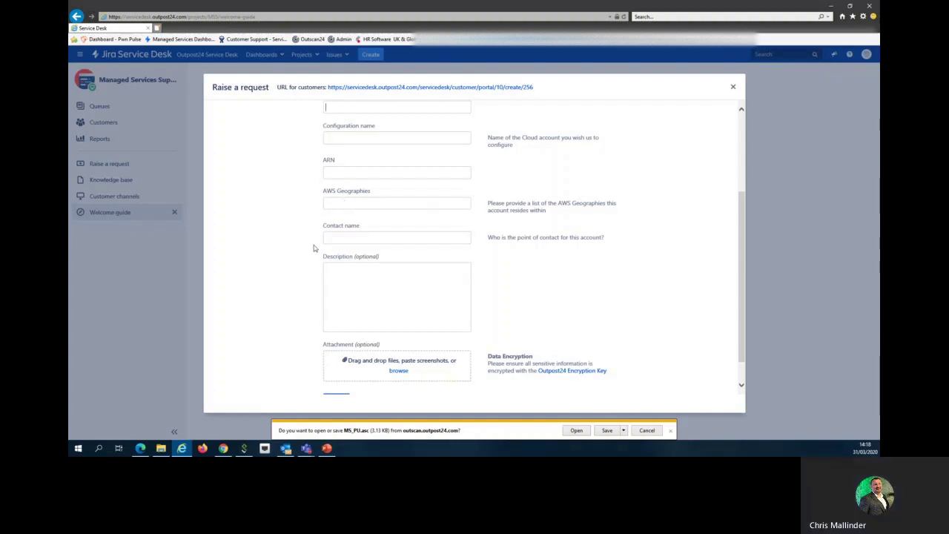
scroll(314, 248, down, 1)
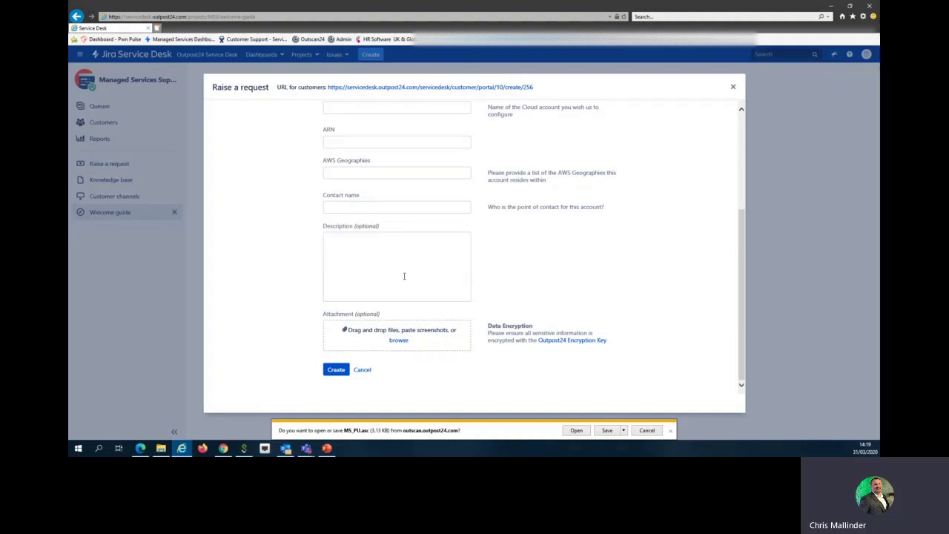
scroll(311, 259, up, 5)
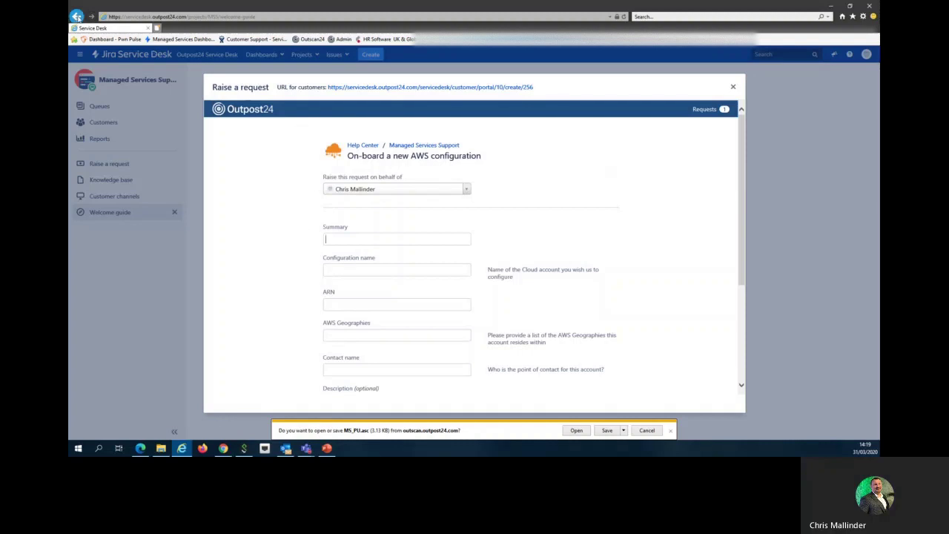
click(78, 16)
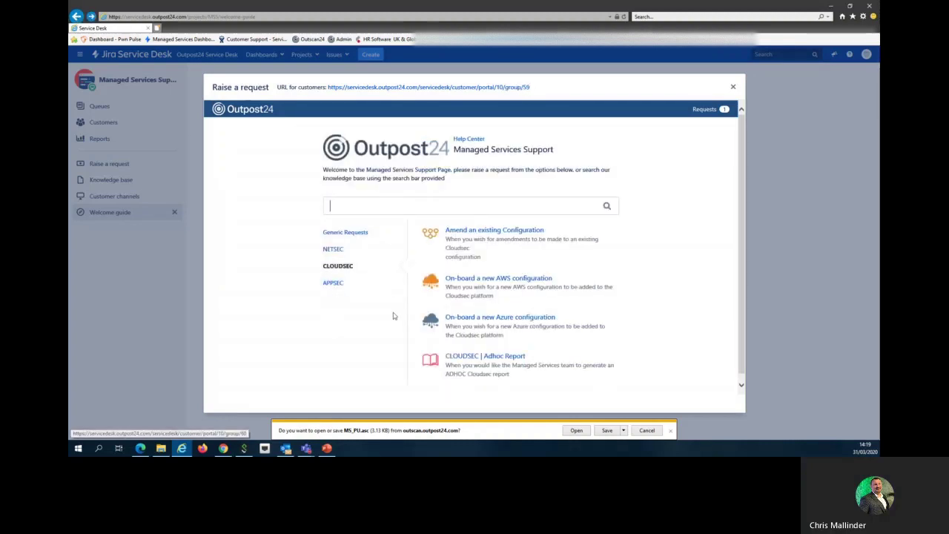
Step: Examine the On-board a new Azure configuration form down to the Secret/Password attachment field, and return to the CLOUDSEC request types
click(478, 322)
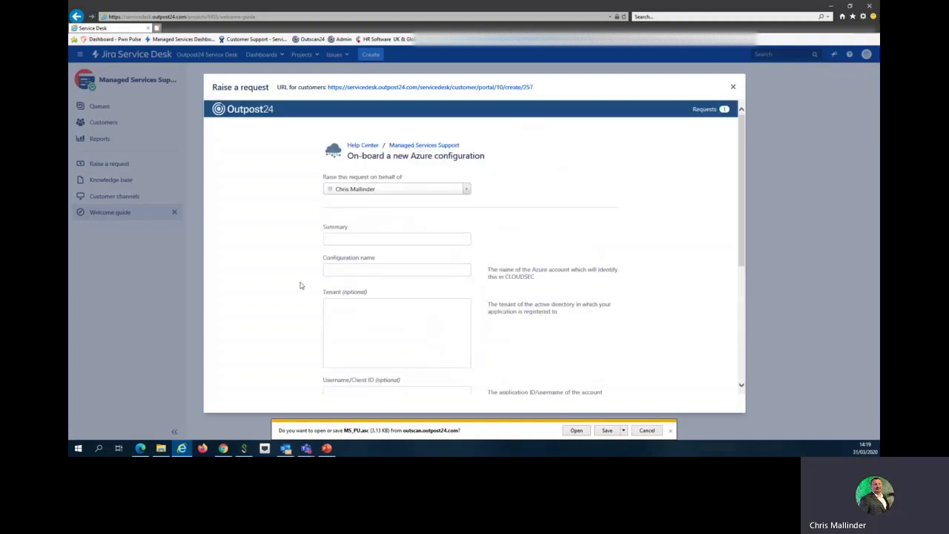
scroll(301, 284, down, 2)
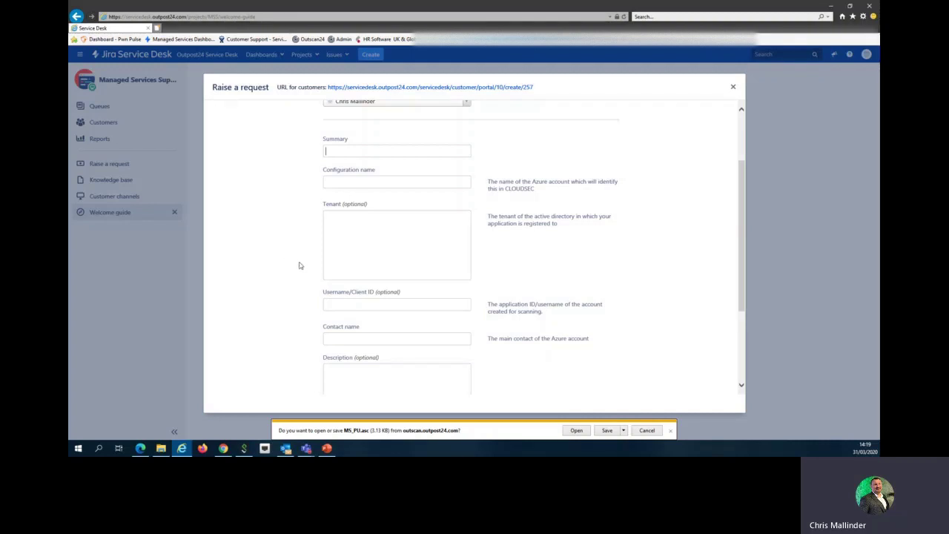
scroll(299, 265, down, 1)
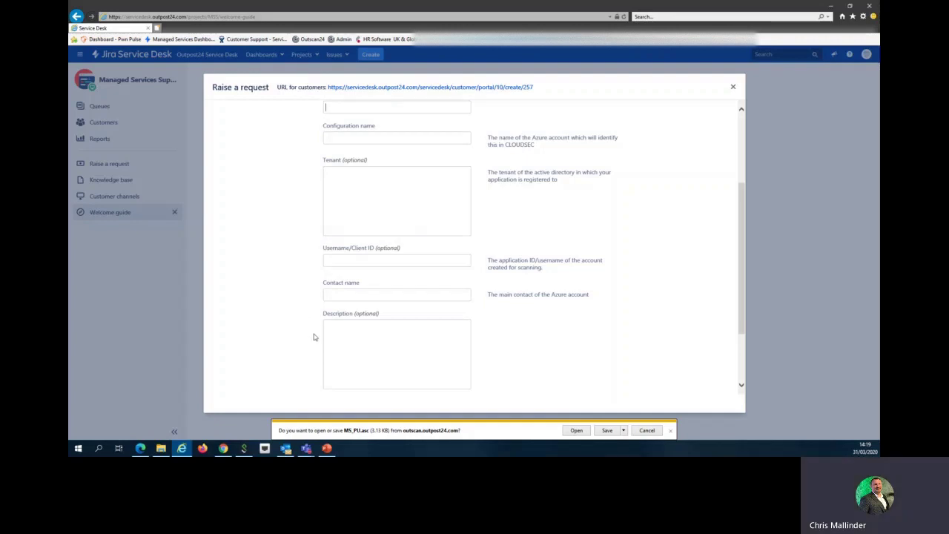
scroll(313, 336, down, 2)
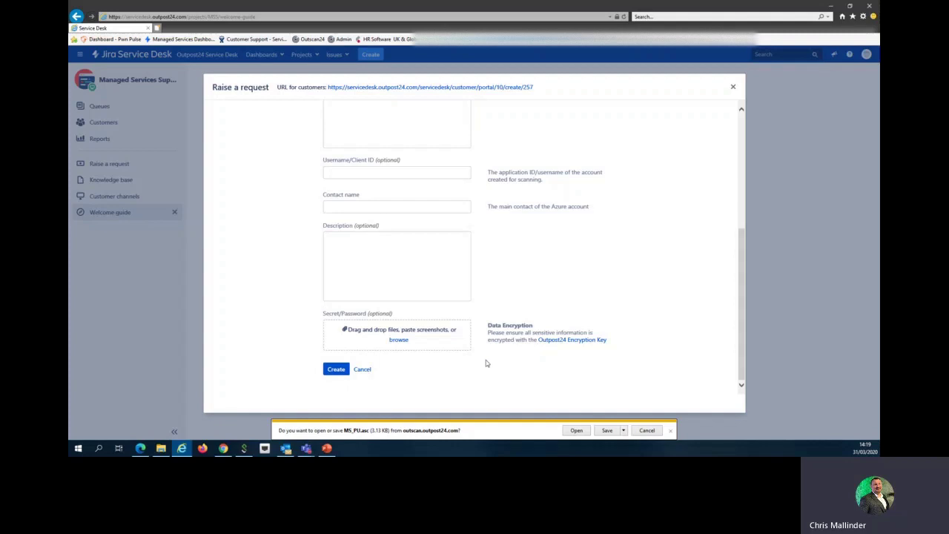
scroll(481, 361, up, 5)
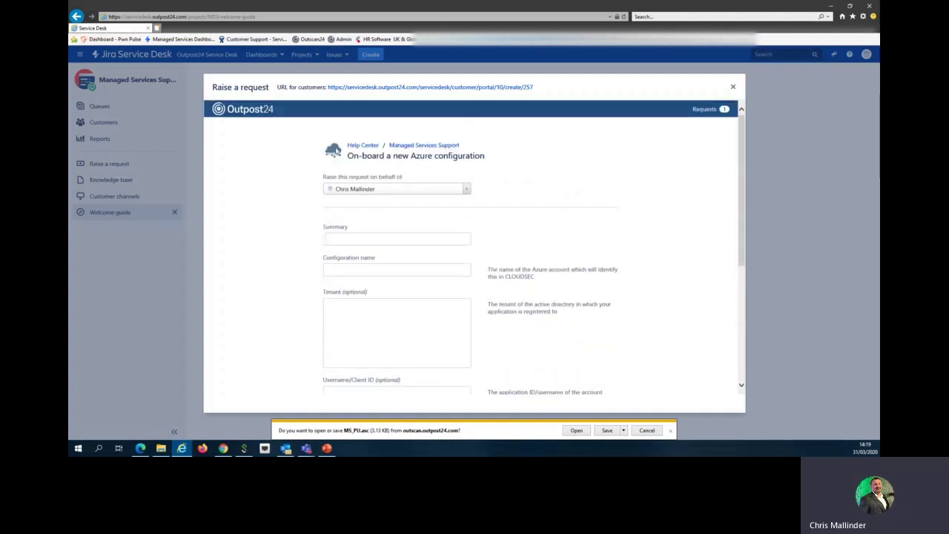
click(79, 16)
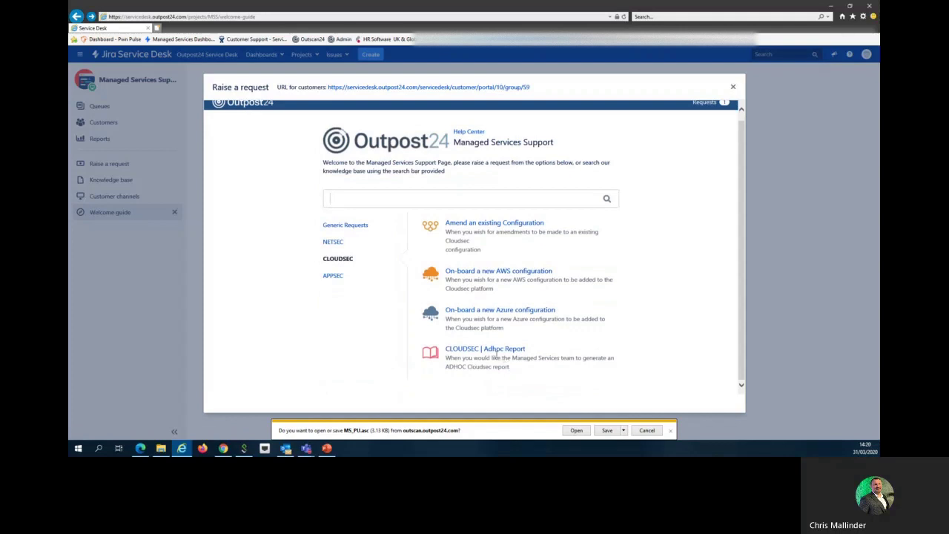
Step: Examine the CLOUDSEC Adhoc Report form down to the description field, and return to the CLOUDSEC request types
click(495, 354)
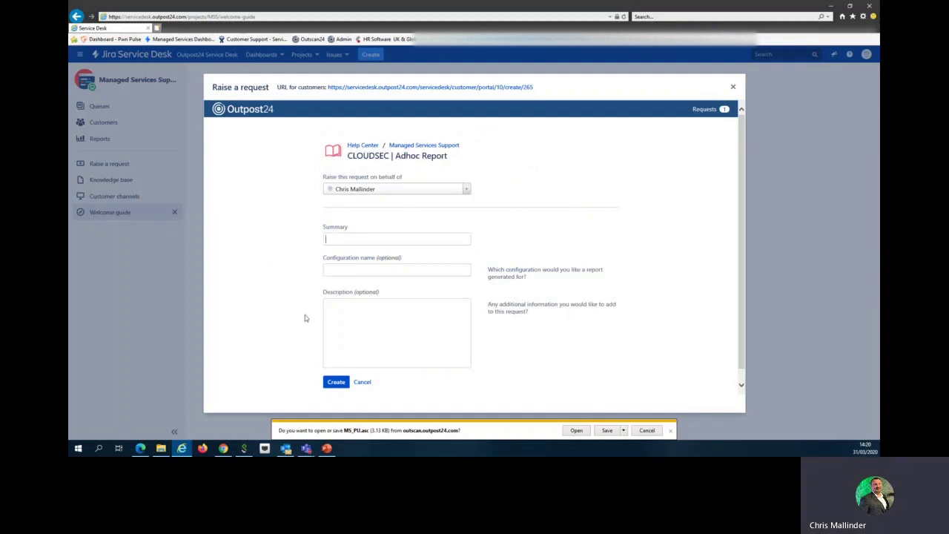
scroll(304, 317, down, 1)
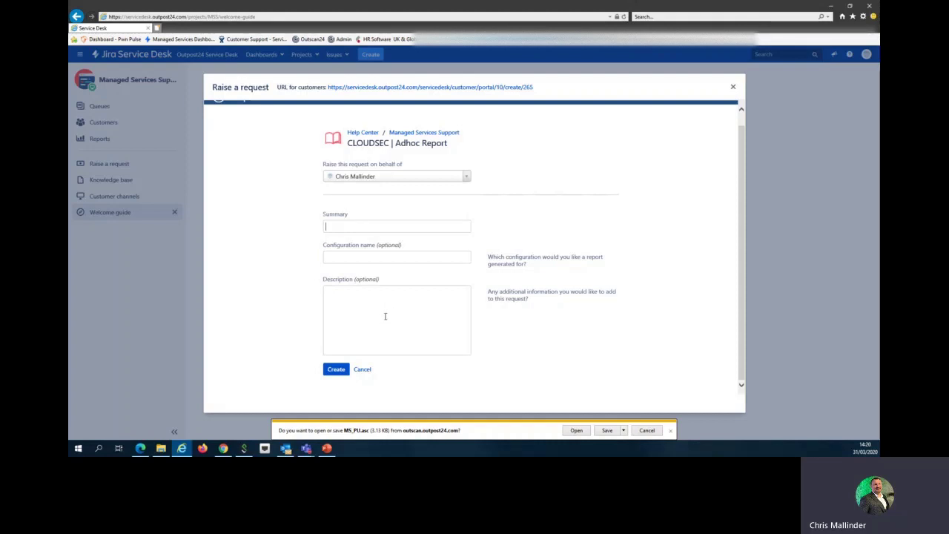
scroll(300, 278, up, 1)
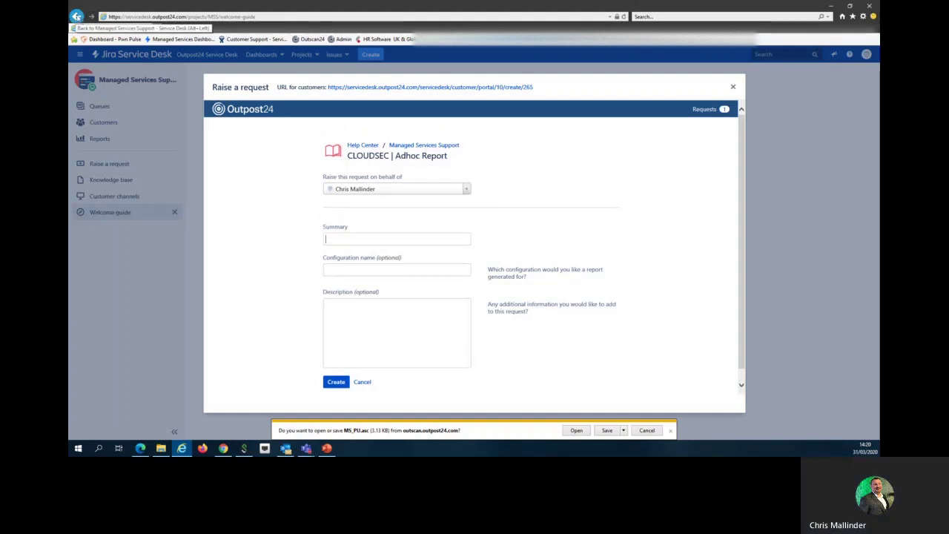
click(76, 16)
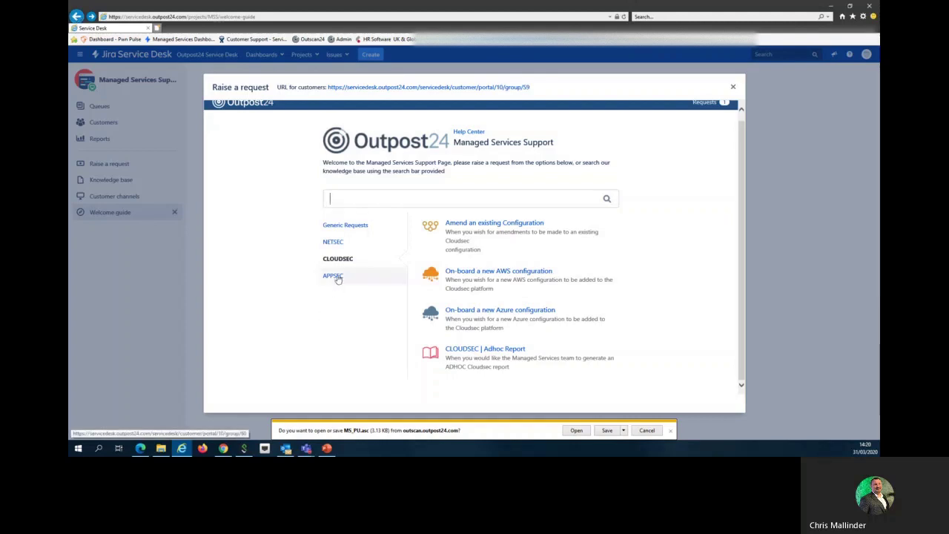
Step: Switch to the APPSEC request category and look through its available request types
click(335, 276)
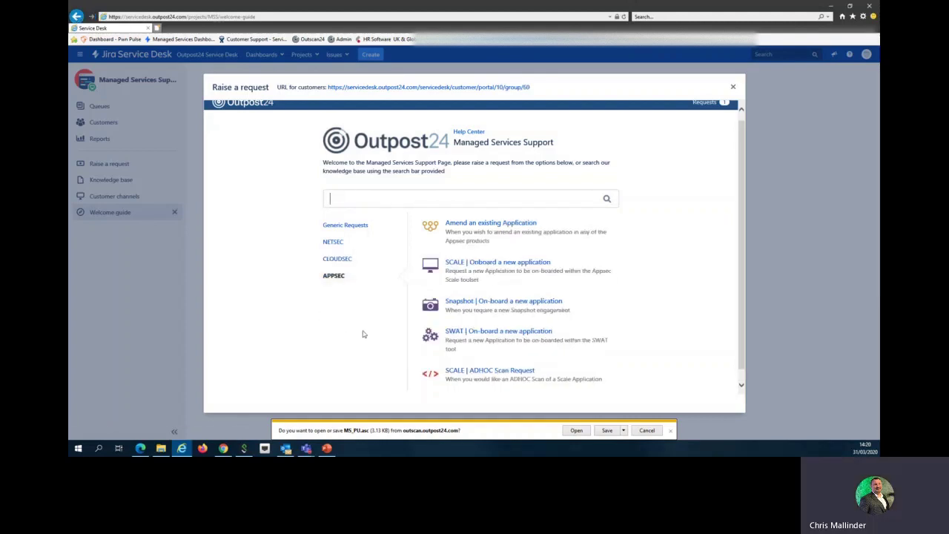
scroll(652, 317, down, 1)
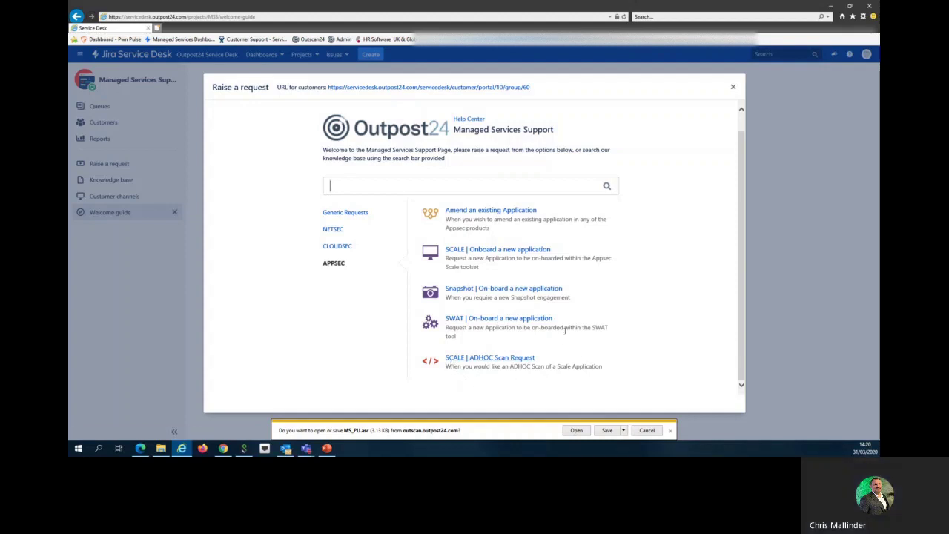
Step: Open the Amend an existing Application form and examine the available Change Type and Product options without choosing any
click(471, 214)
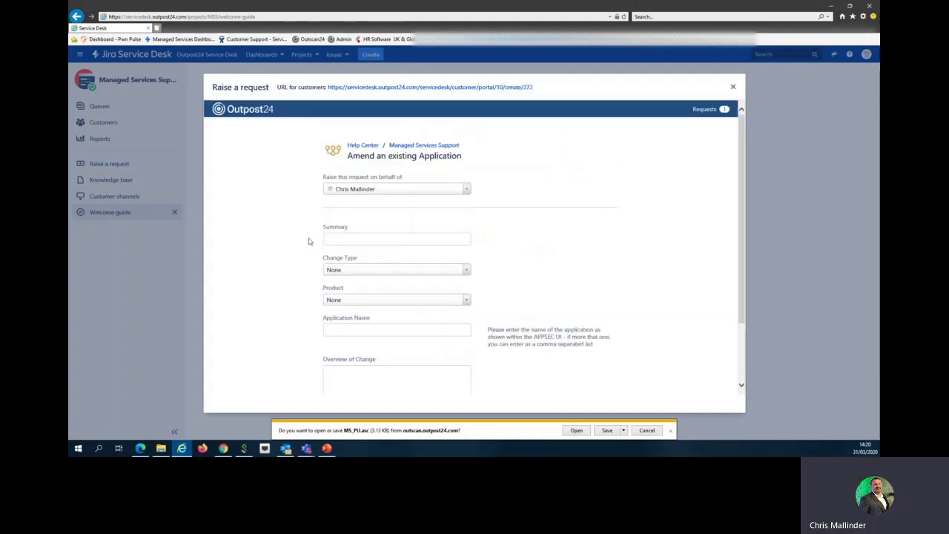
scroll(311, 275, down, 1)
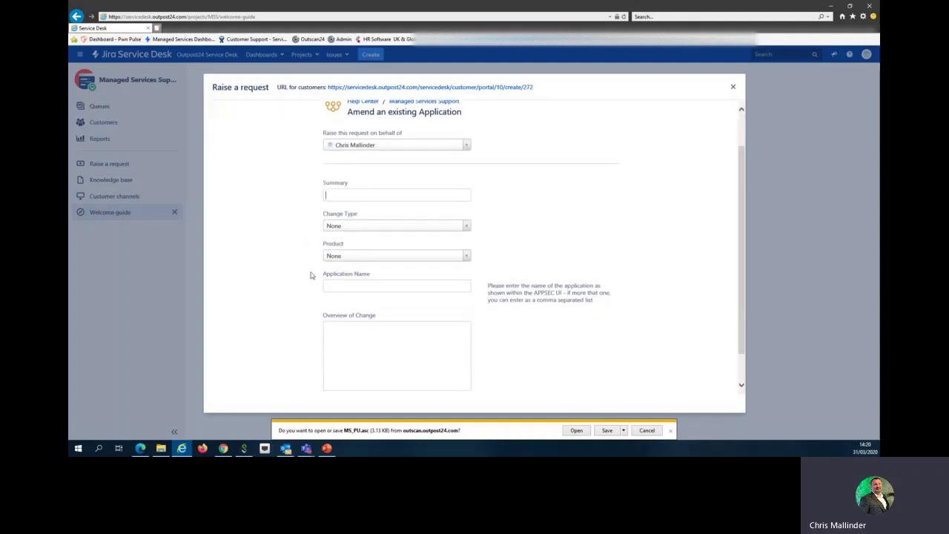
click(468, 226)
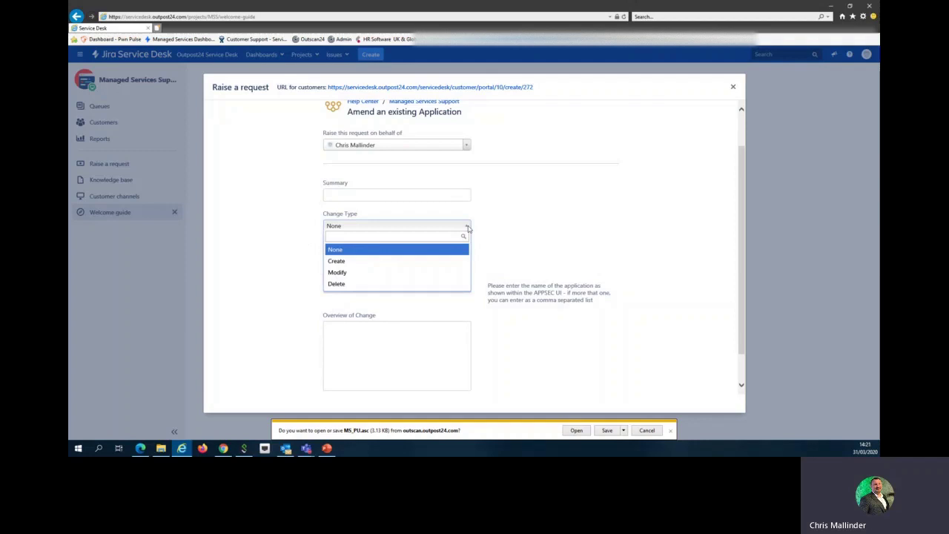
click(467, 227)
click(466, 256)
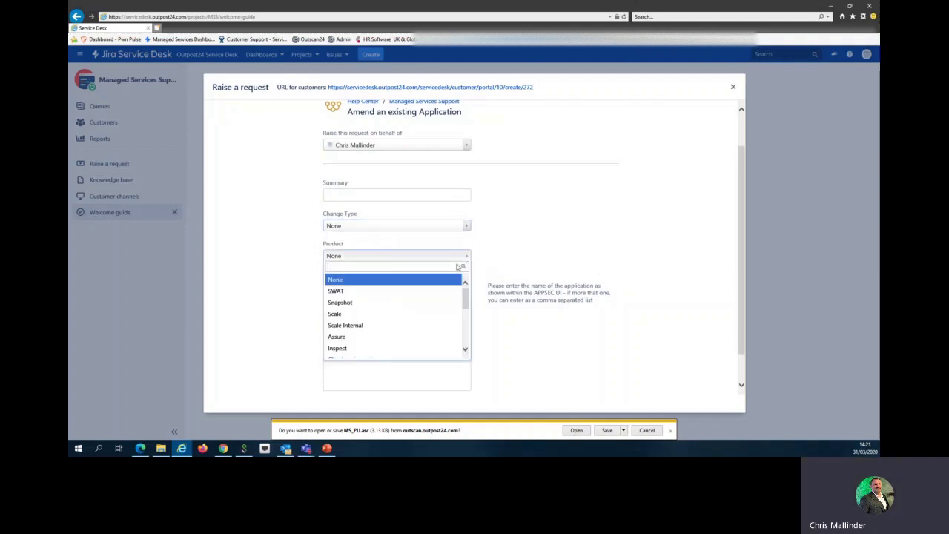
scroll(421, 318, down, 3)
scroll(421, 318, up, 3)
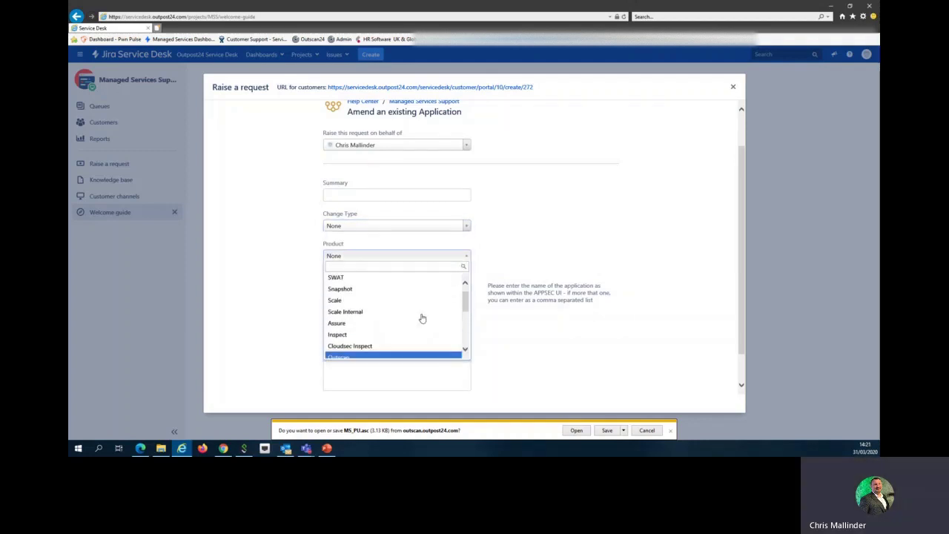
click(527, 234)
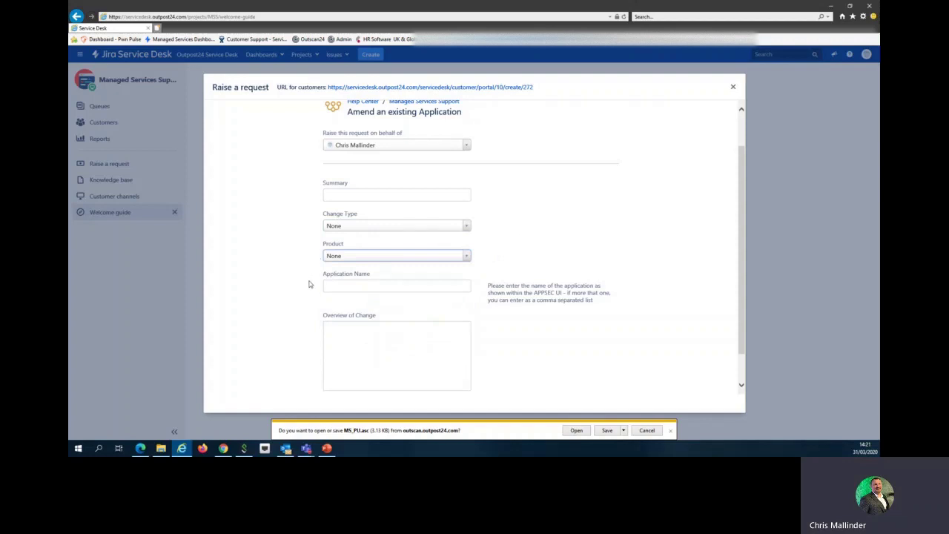
Step: Examine the rest of the Amend an existing Application form down to the Overview of Change field, and return to the APPSEC request types
scroll(311, 290, down, 1)
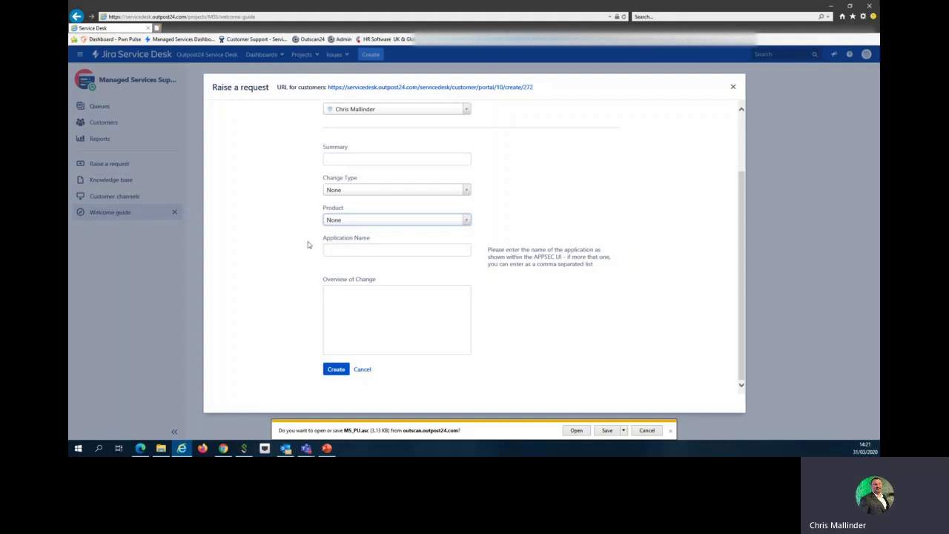
click(78, 17)
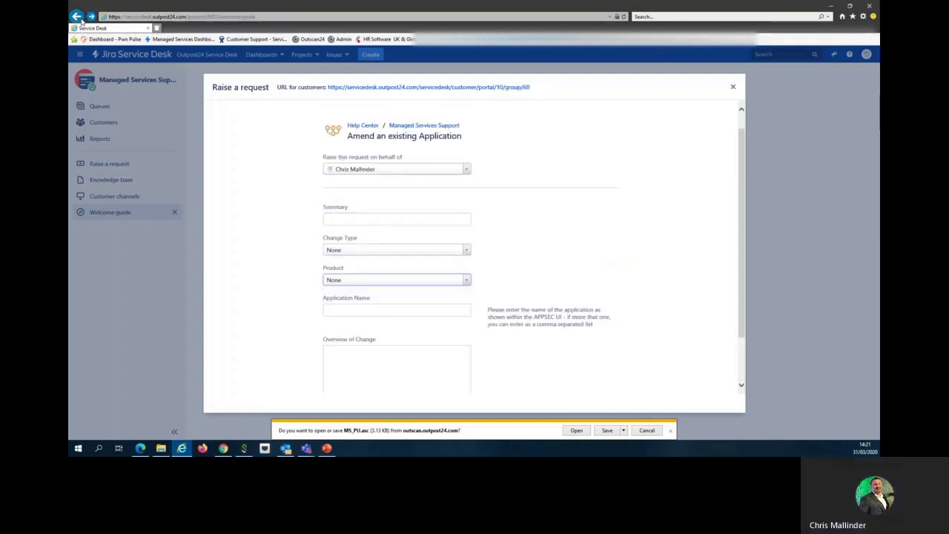
click(77, 16)
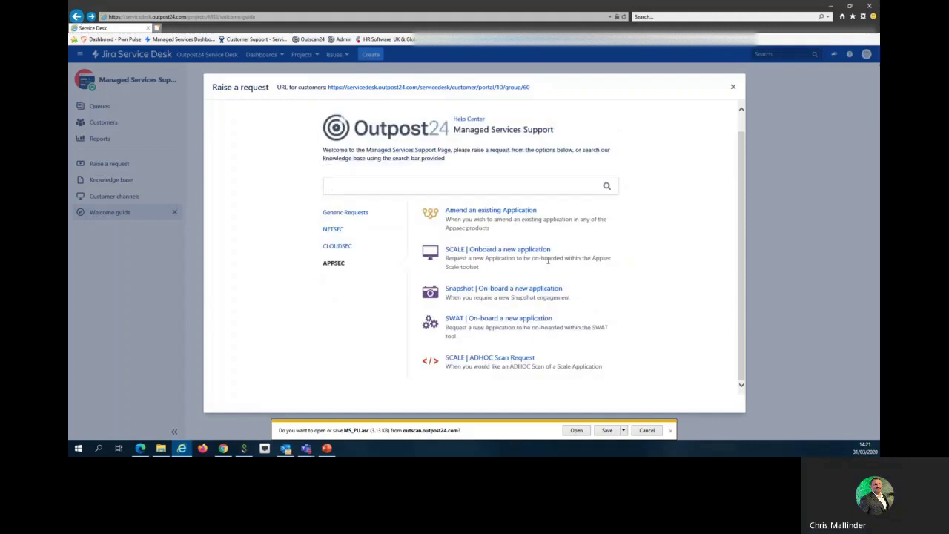
Step: Examine the SCALE Onboard a new application form from the summary down to the attachment field, and return to the APPSEC request types
click(509, 253)
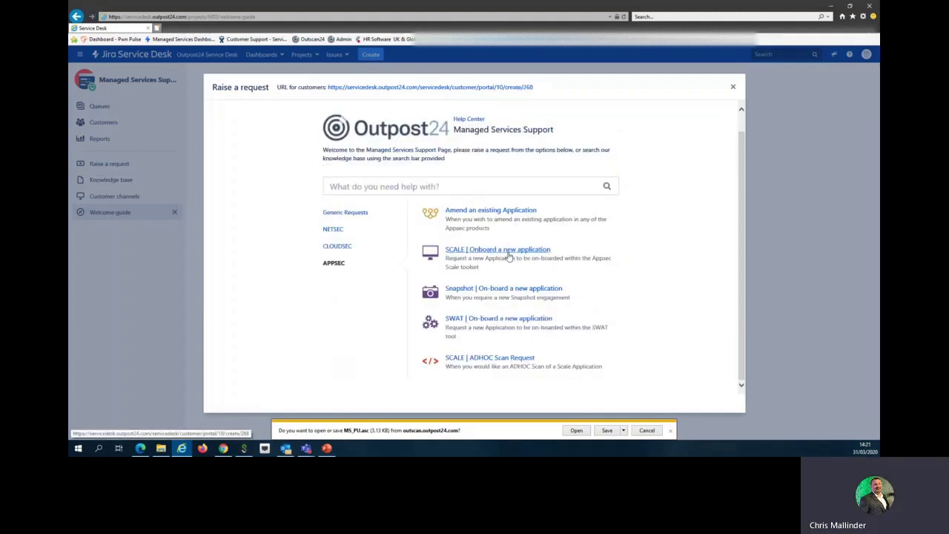
scroll(502, 280, down, 2)
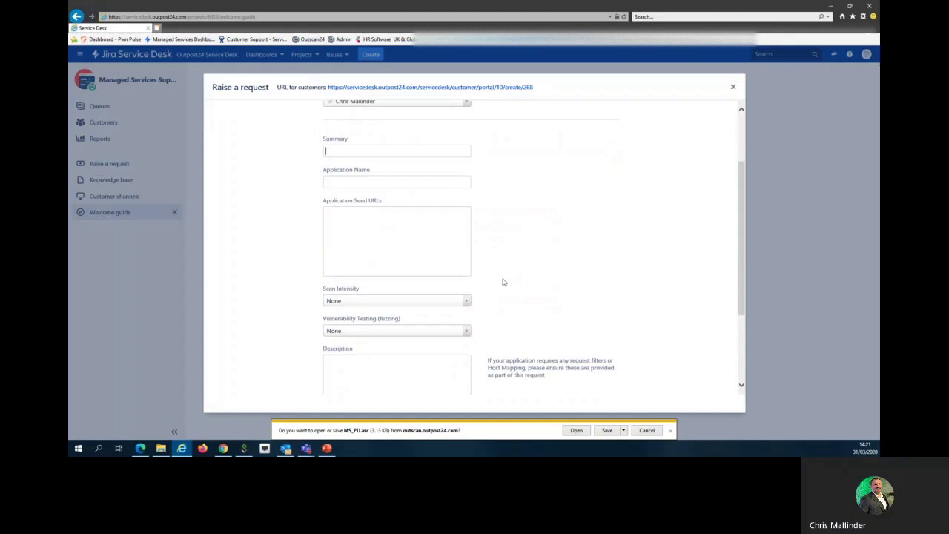
scroll(502, 282, down, 2)
scroll(486, 304, down, 1)
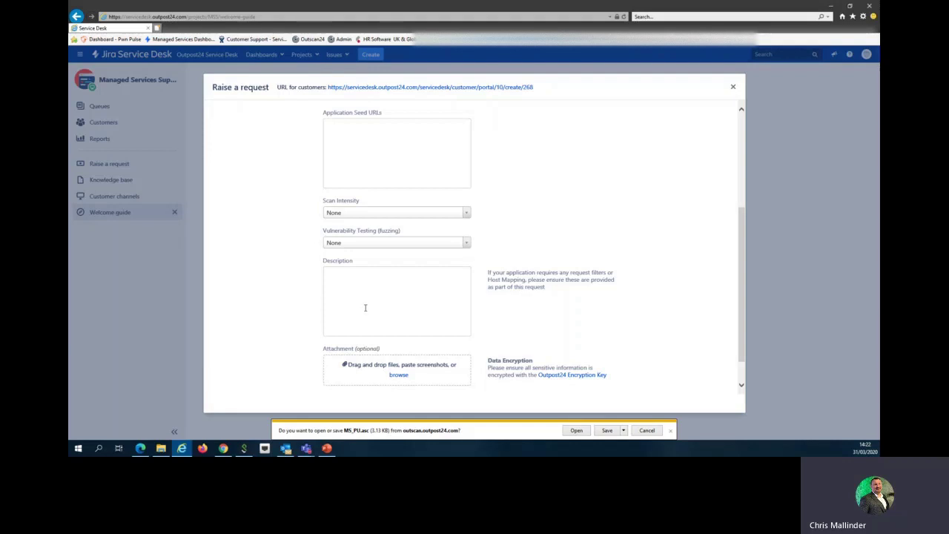
scroll(365, 309, up, 3)
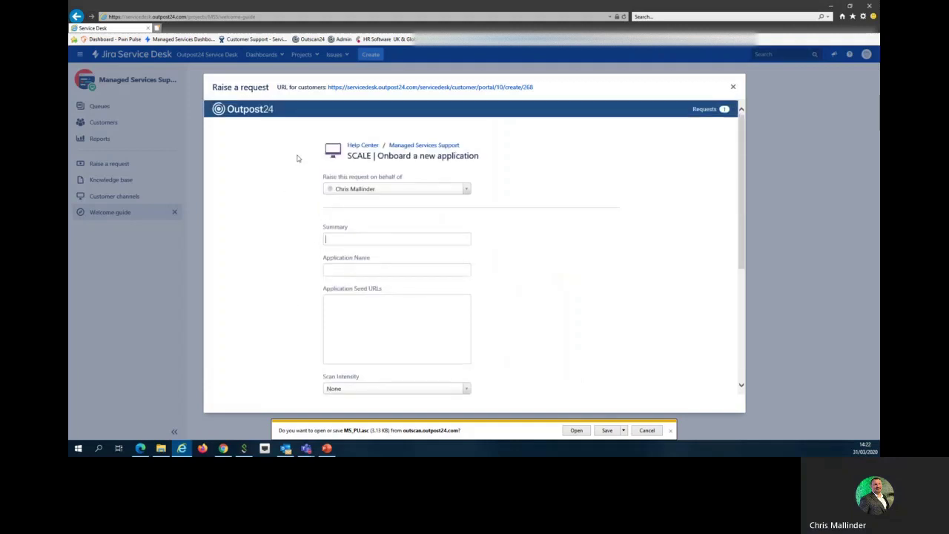
click(77, 17)
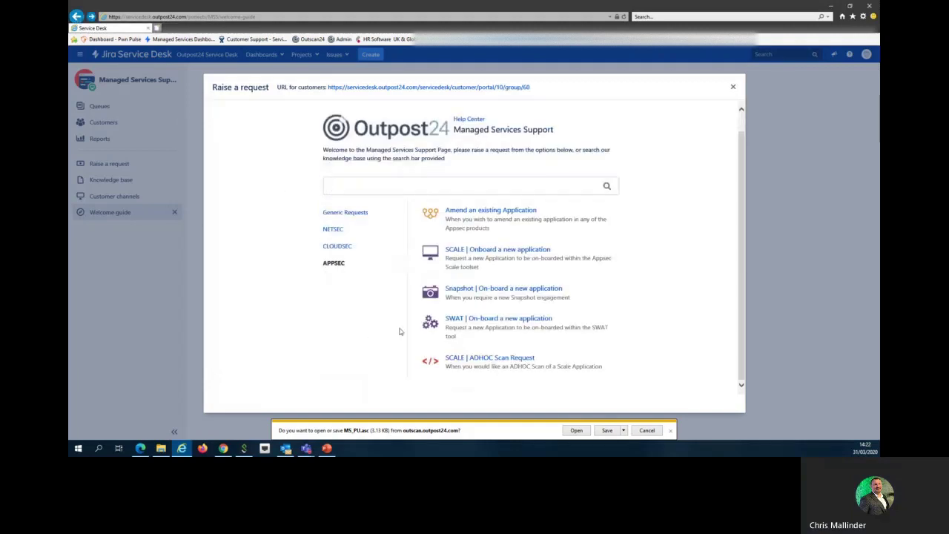
Step: Examine the Snapshot On-board a new application form, including the engagement request form attachment, and return to the APPSEC request types
click(519, 293)
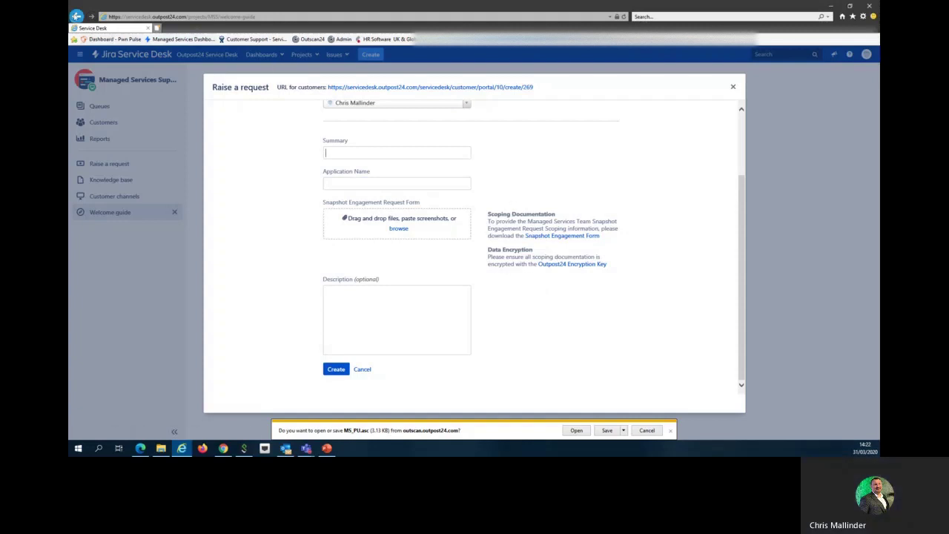
key(alt+Left)
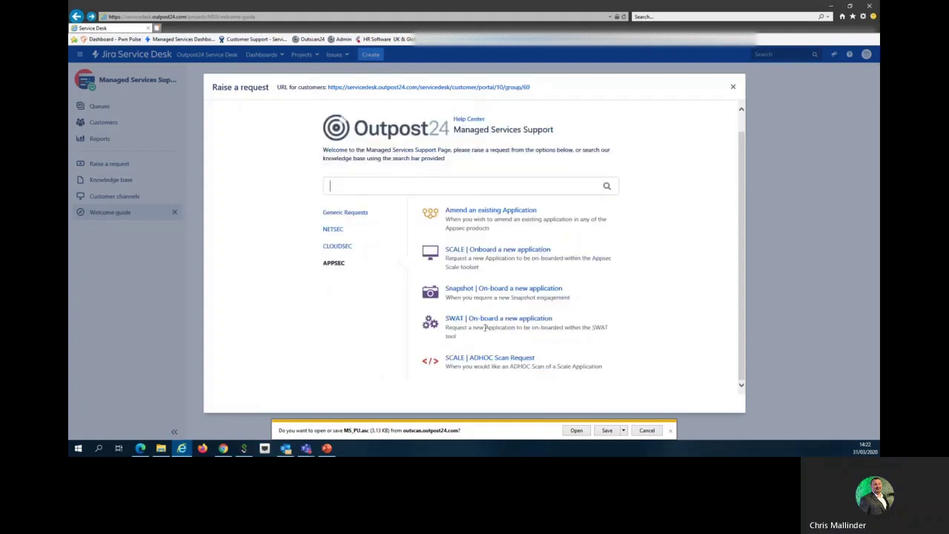
Step: Examine the SWAT On-board a new application form, including the scoping document and description fields, and return to the APPSEC request types
click(474, 319)
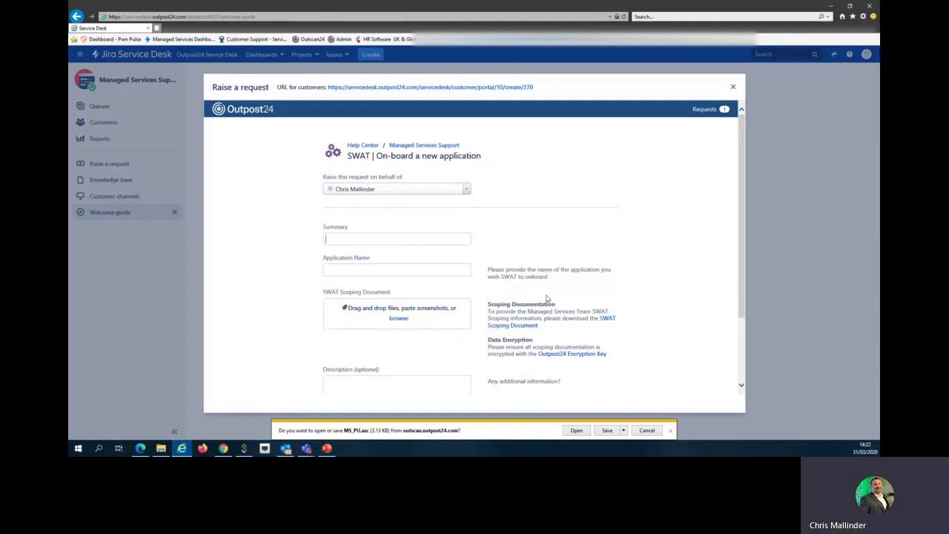
scroll(291, 294, down, 1)
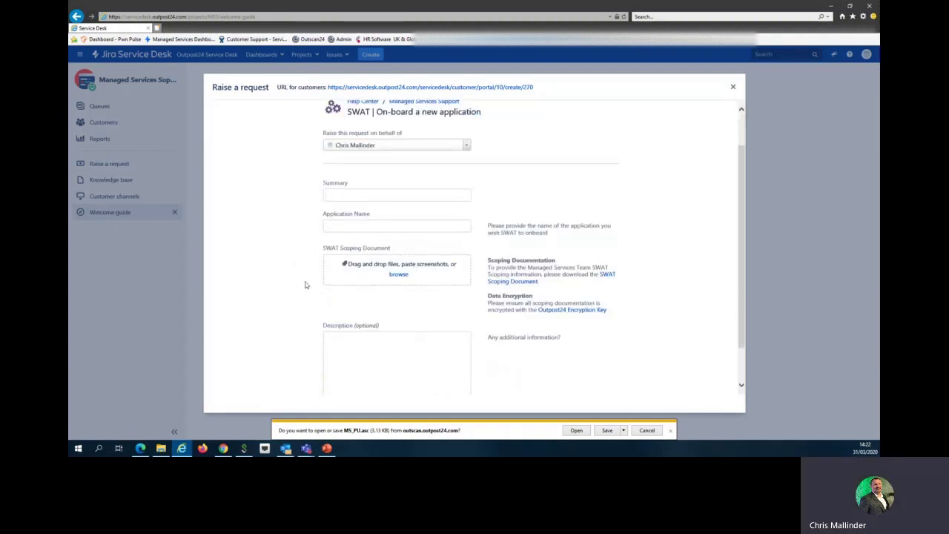
scroll(305, 285, down, 1)
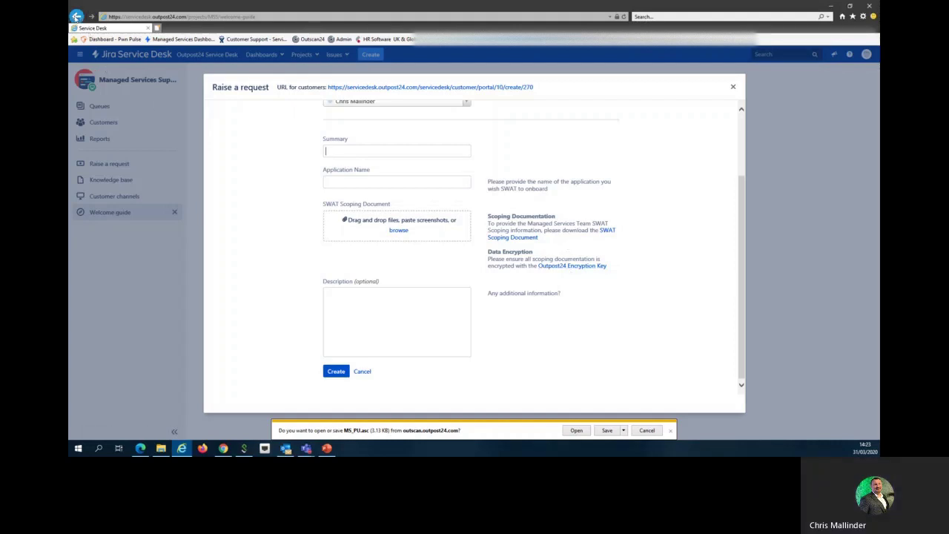
click(76, 16)
click(77, 16)
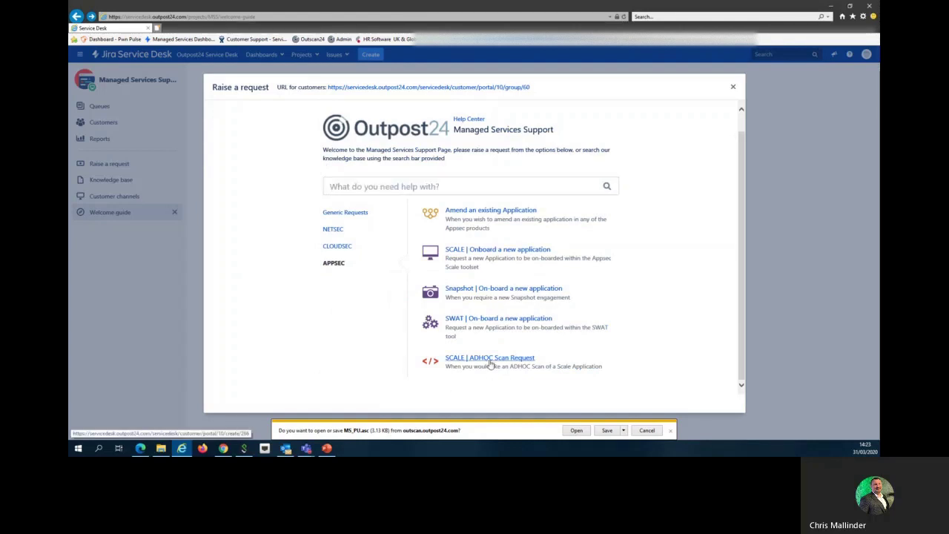
Step: Examine the SCALE ADHOC Scan Request form from the summary down to the attachment field, and return to the APPSEC request types
click(490, 358)
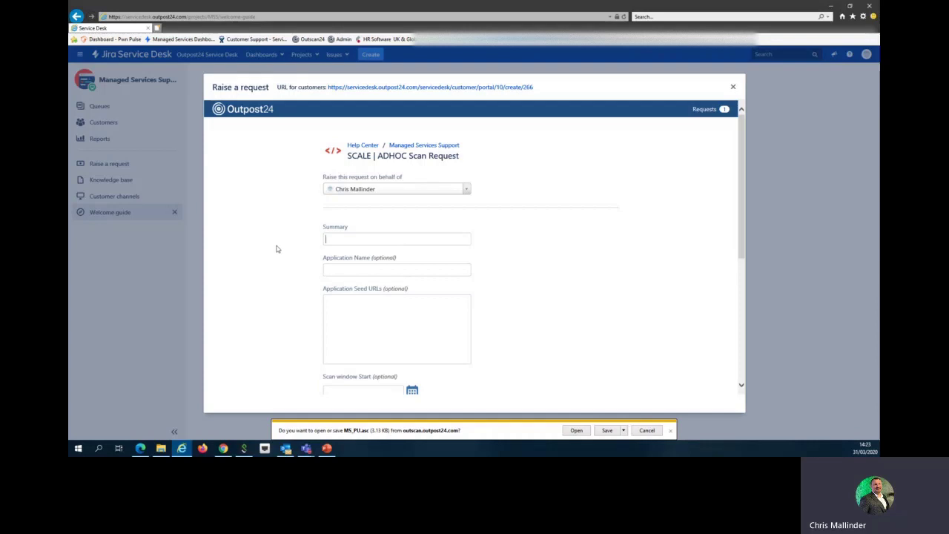
scroll(281, 253, down, 2)
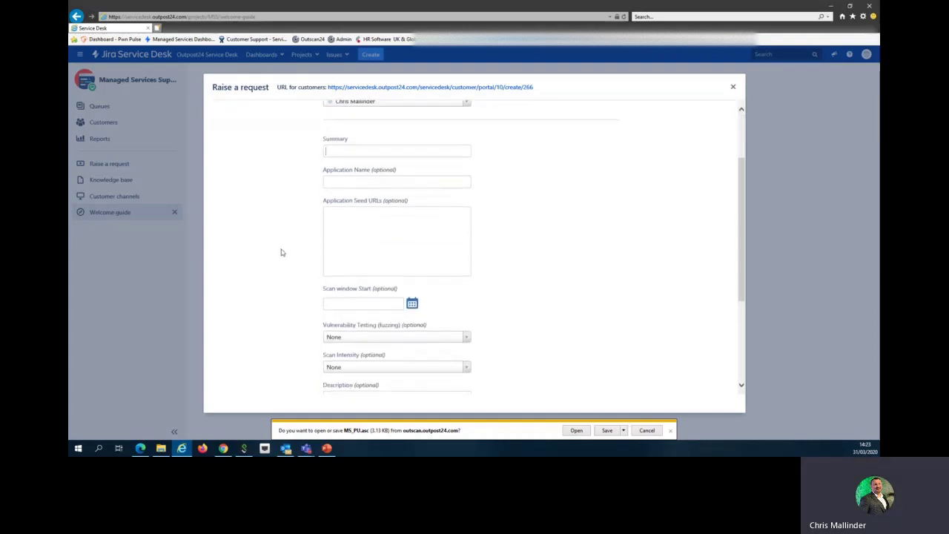
scroll(282, 252, down, 2)
scroll(286, 251, up, 3)
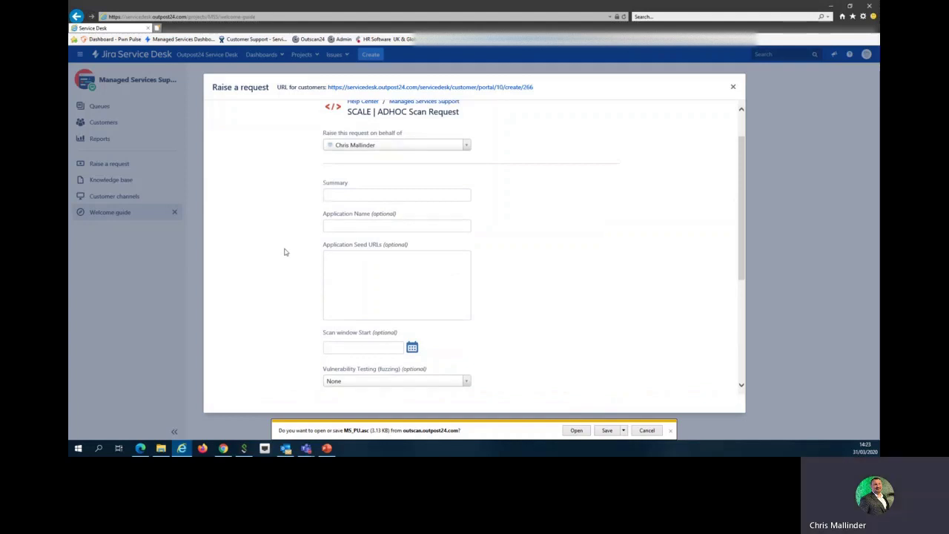
scroll(284, 252, down, 1)
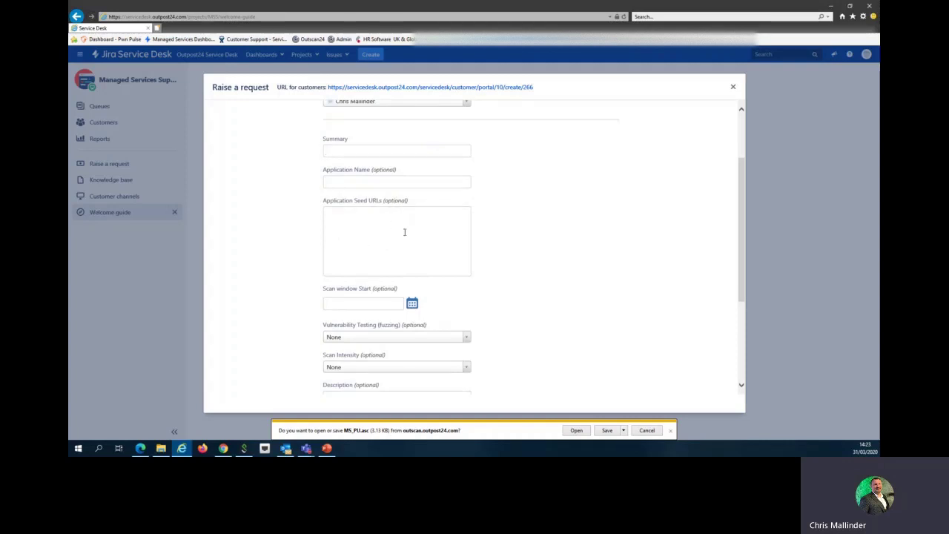
scroll(301, 260, down, 3)
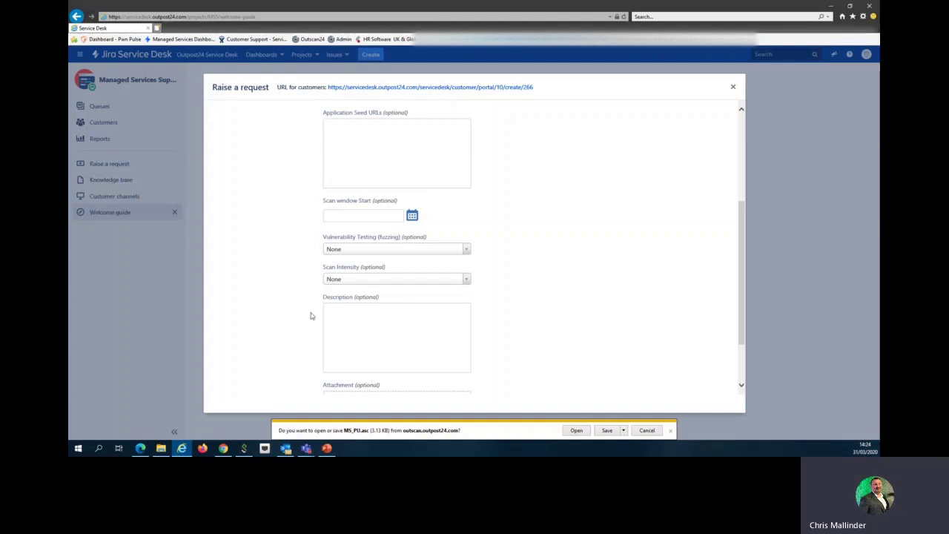
scroll(314, 314, down, 2)
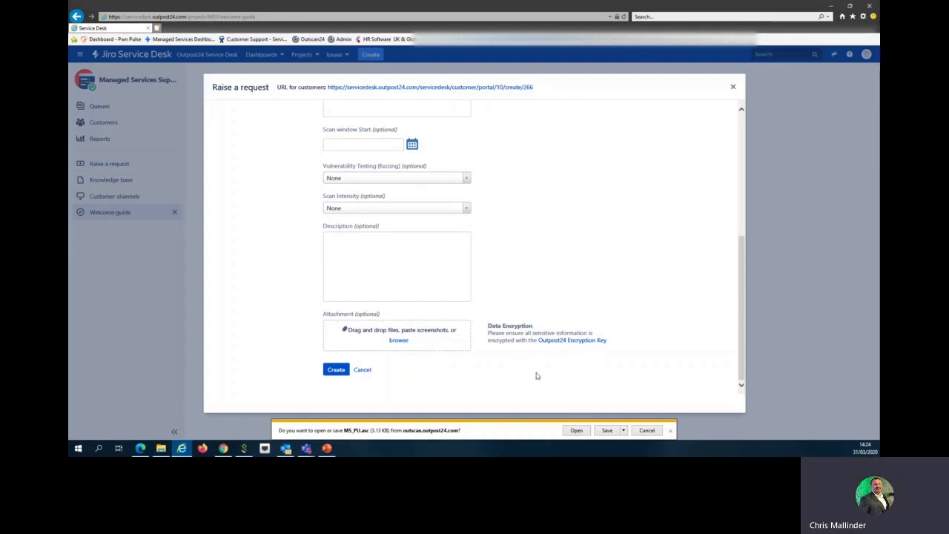
scroll(274, 277, up, 5)
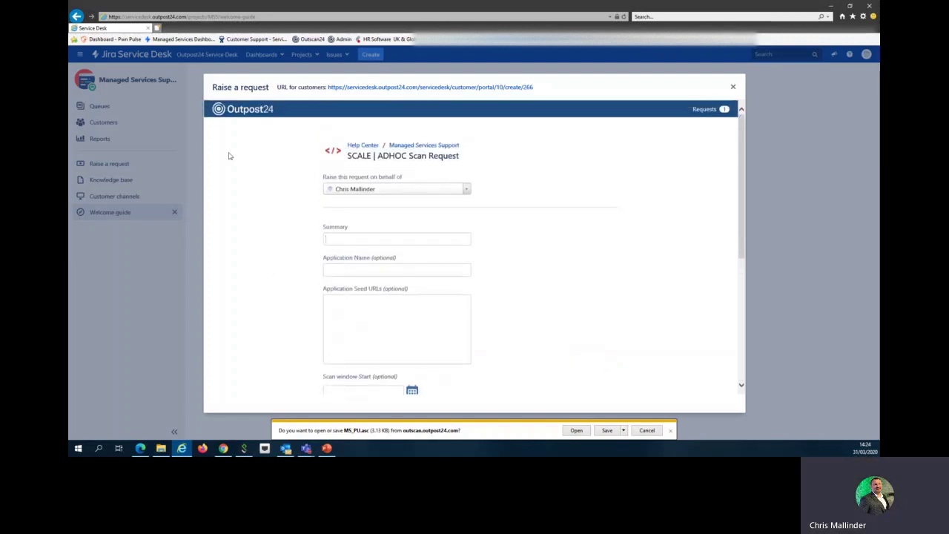
click(76, 15)
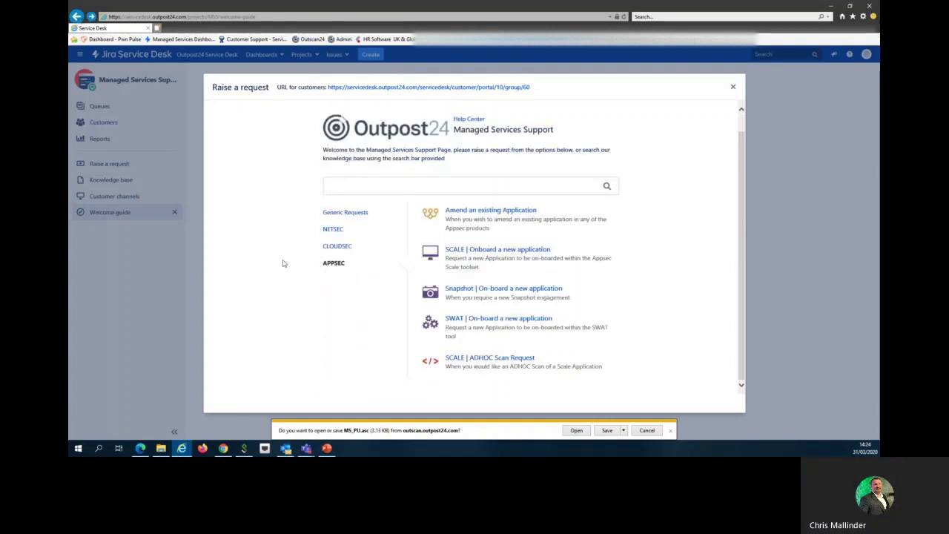